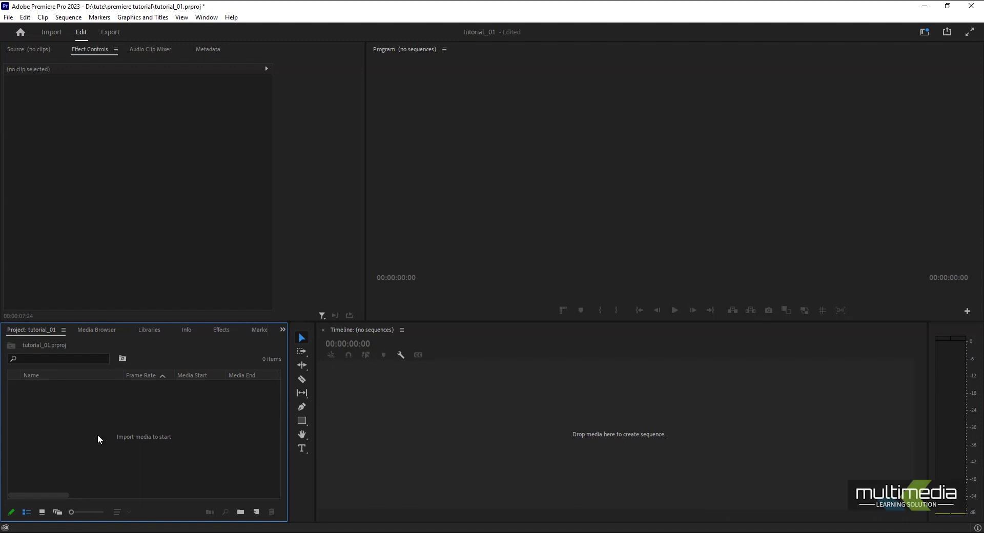
Import MVI_0977.MOV and MVI_0978.MOV together from the footages folder.
left_click(8, 17)
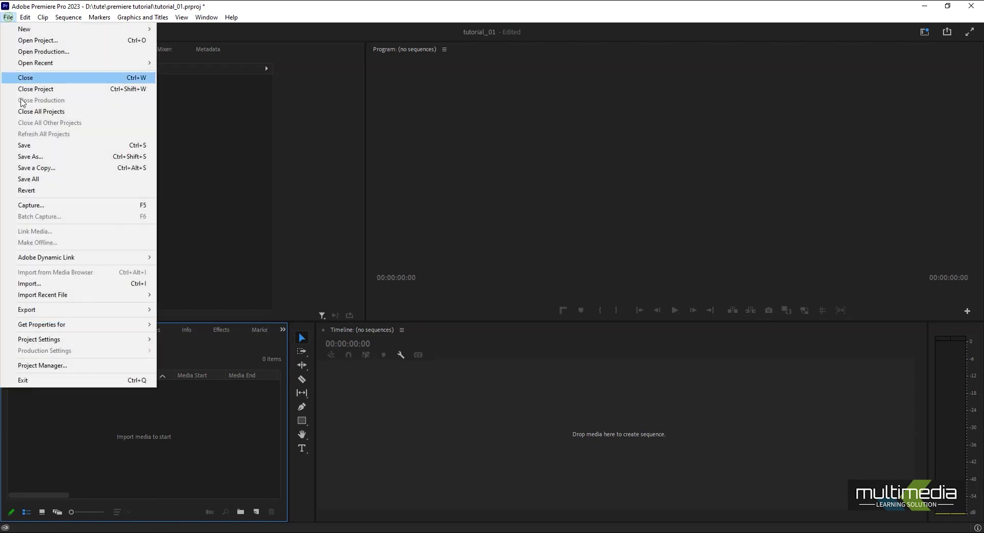
left_click(31, 284)
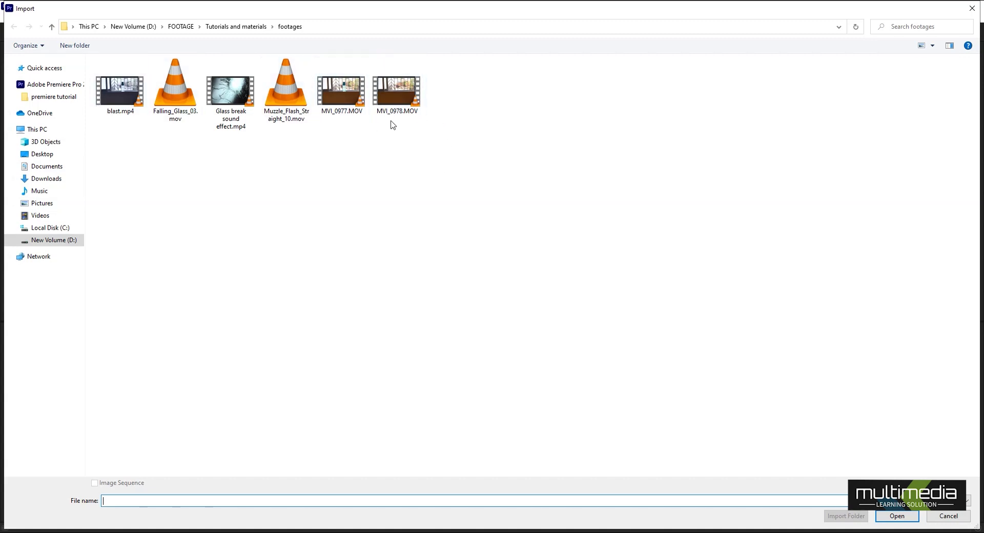
left_click_drag(335, 155, 402, 106)
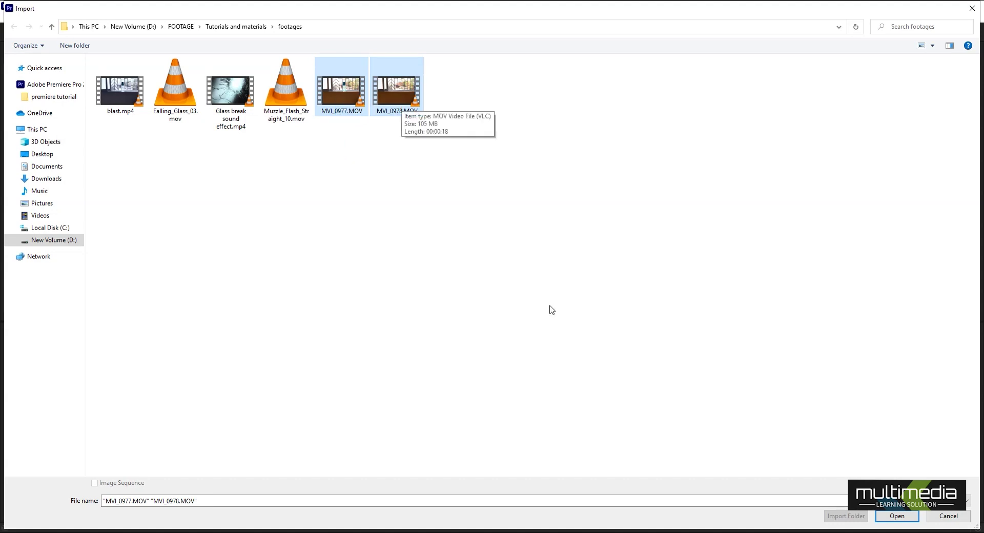
left_click(894, 520)
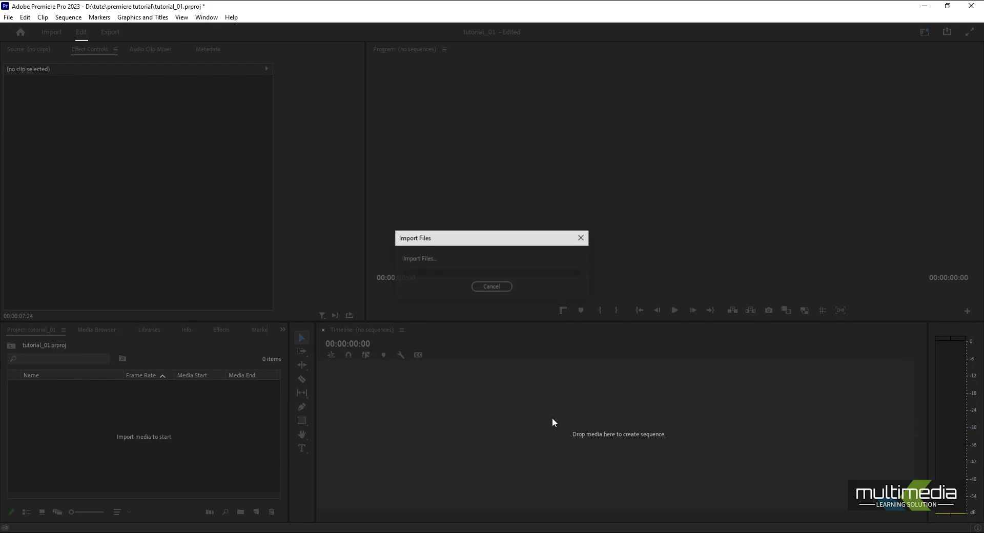
Preview MVI_0977.MOV, then MVI_0978.MOV, in the Source monitor, leaving the window plate loaded.
left_click(149, 431)
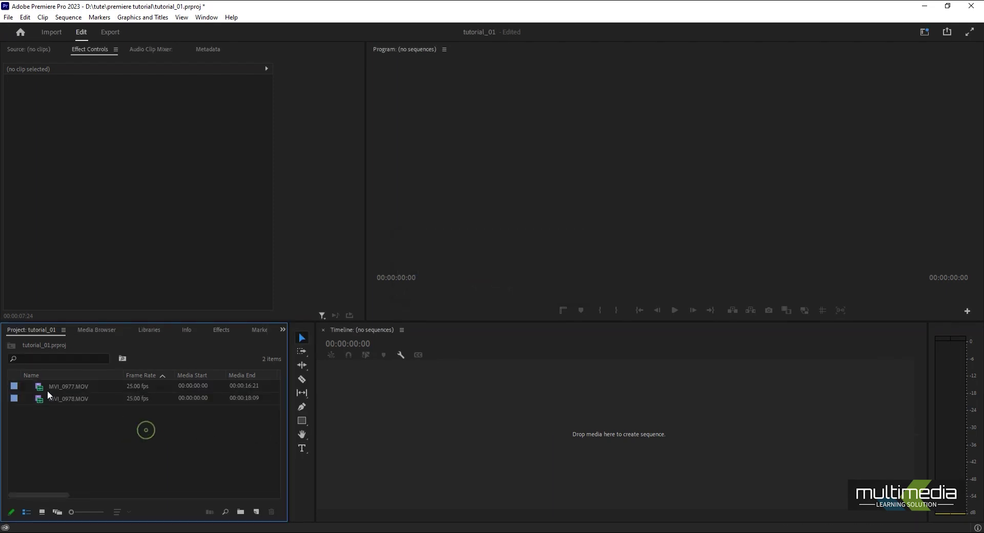
double_click(77, 388)
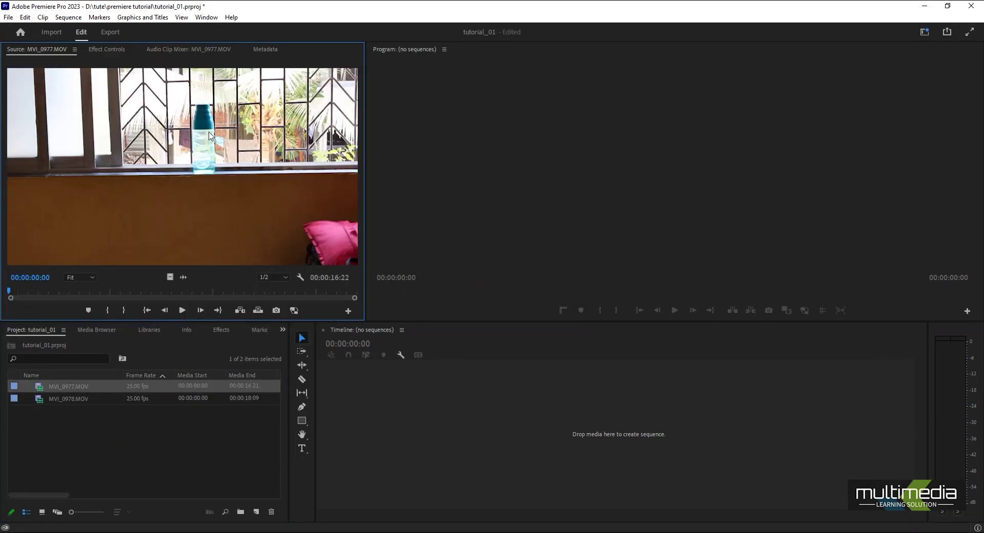
double_click(71, 398)
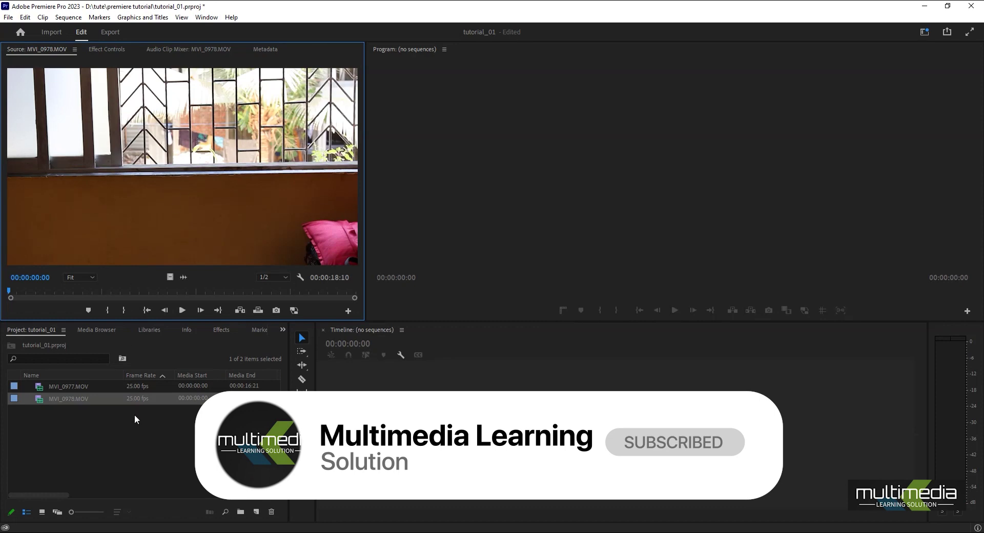
left_click(117, 442)
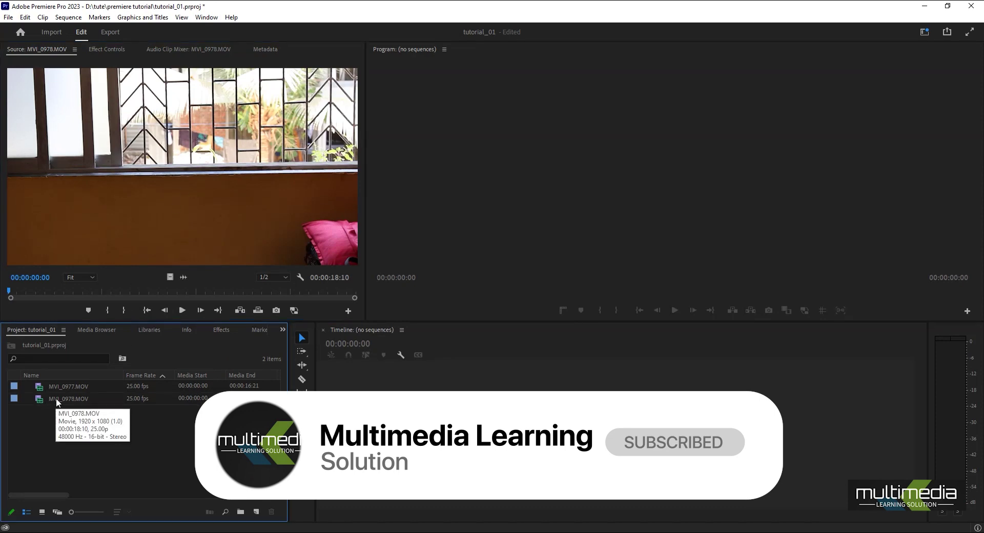
Build sequence MVI_0978 from MVI_0978.MOV, then review the clips and finish with MVI_0977.MOV in Source.
left_click_drag(55, 398, 369, 374)
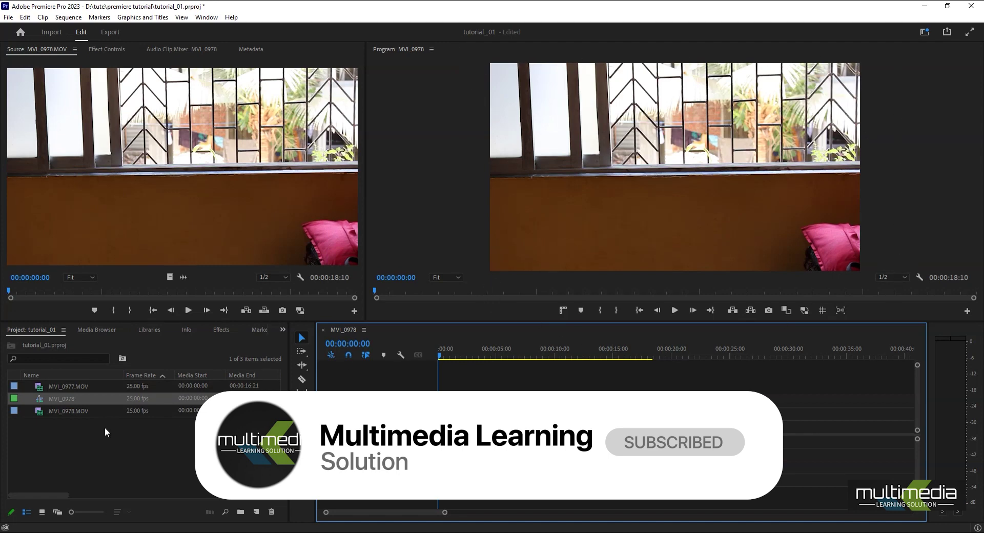
left_click(72, 411)
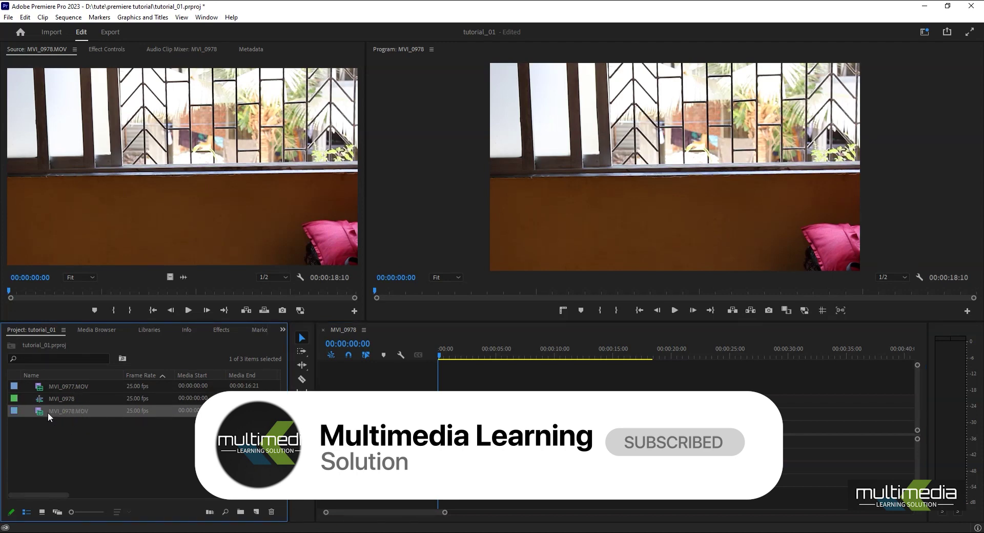
double_click(57, 387)
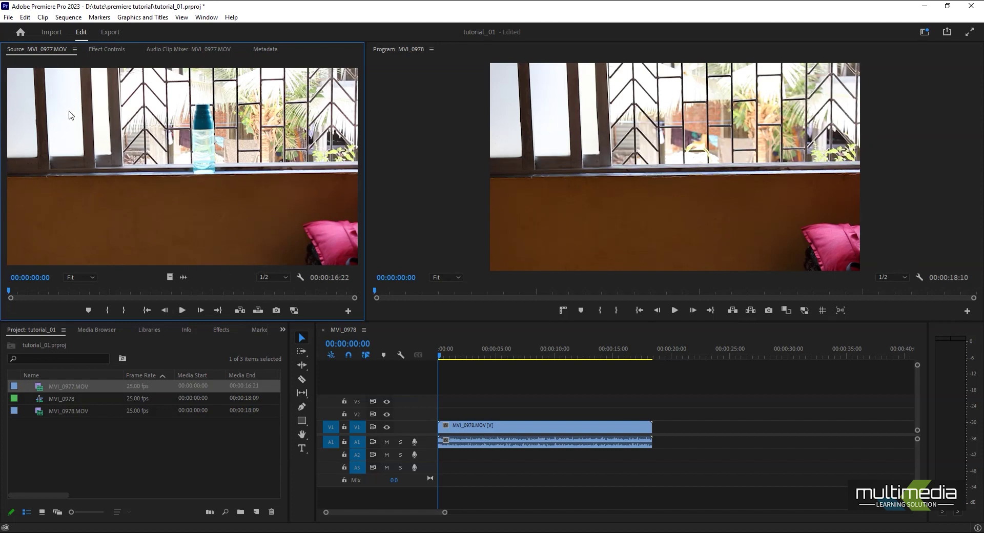
left_click_drag(20, 290, 171, 288)
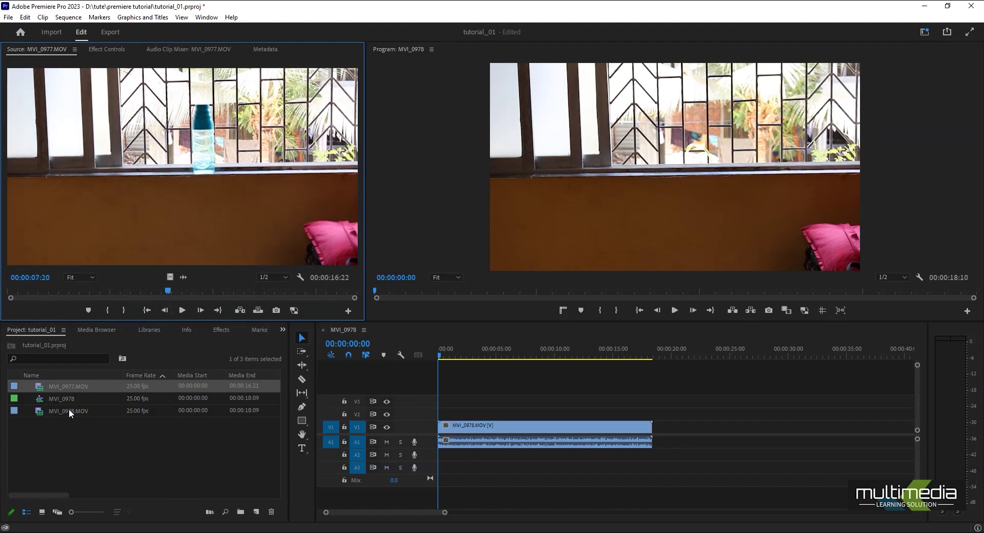
mouse_move(69, 410)
double_click(70, 412)
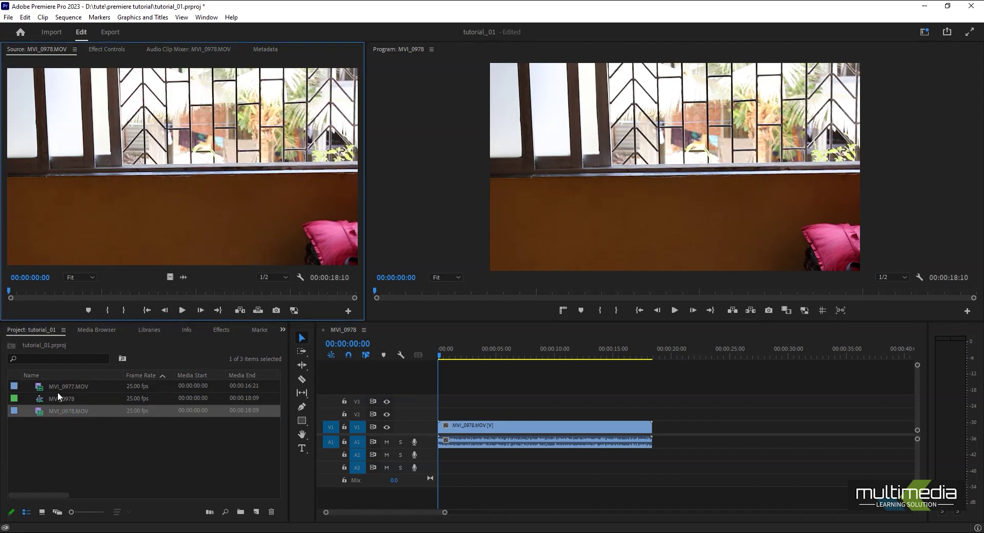
double_click(71, 386)
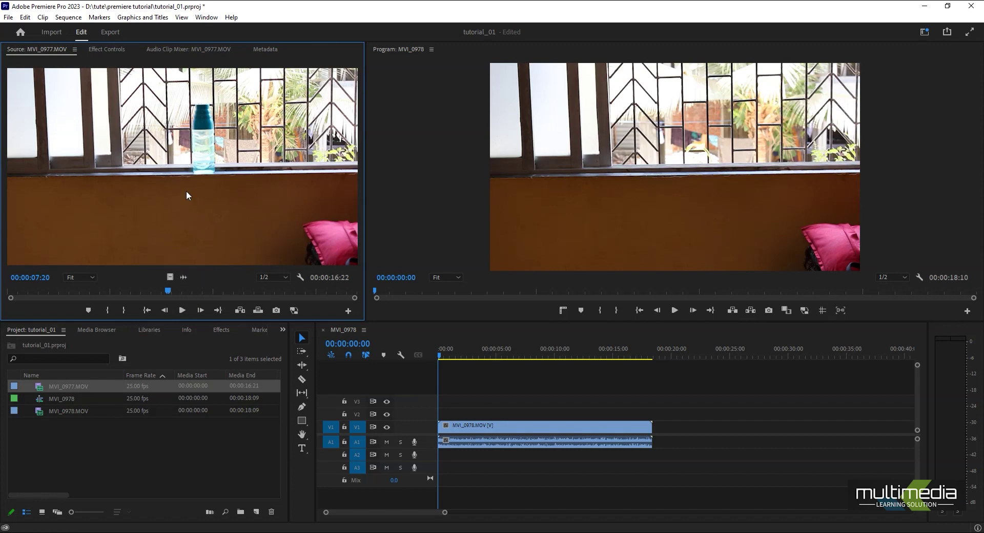
left_click_drag(191, 191, 439, 412)
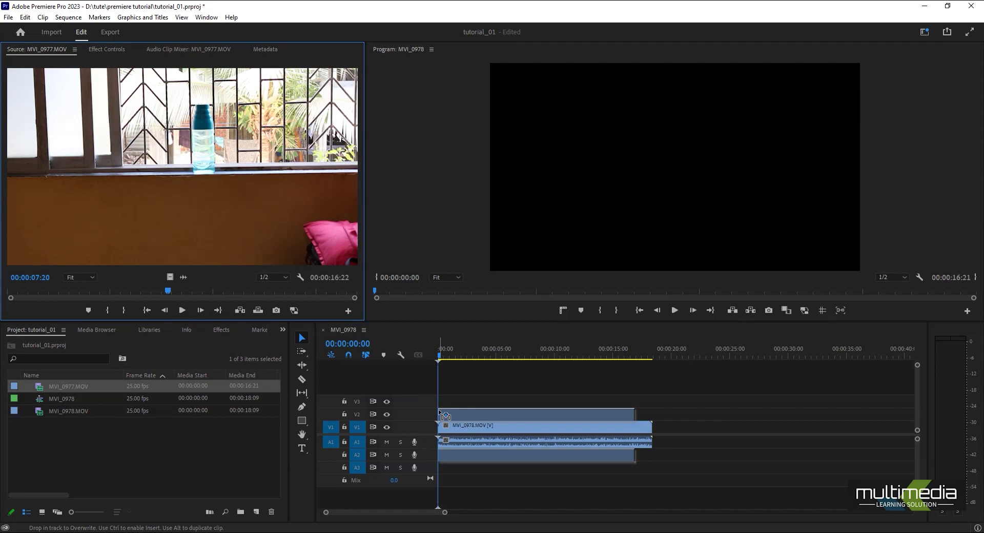
left_click_drag(442, 415, 450, 401)
key("Delete")
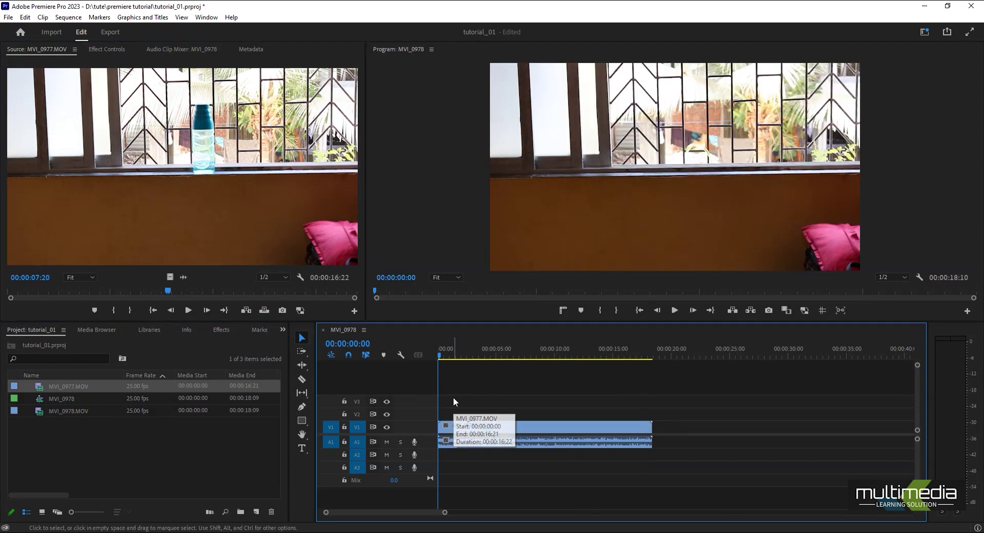
left_click(90, 421)
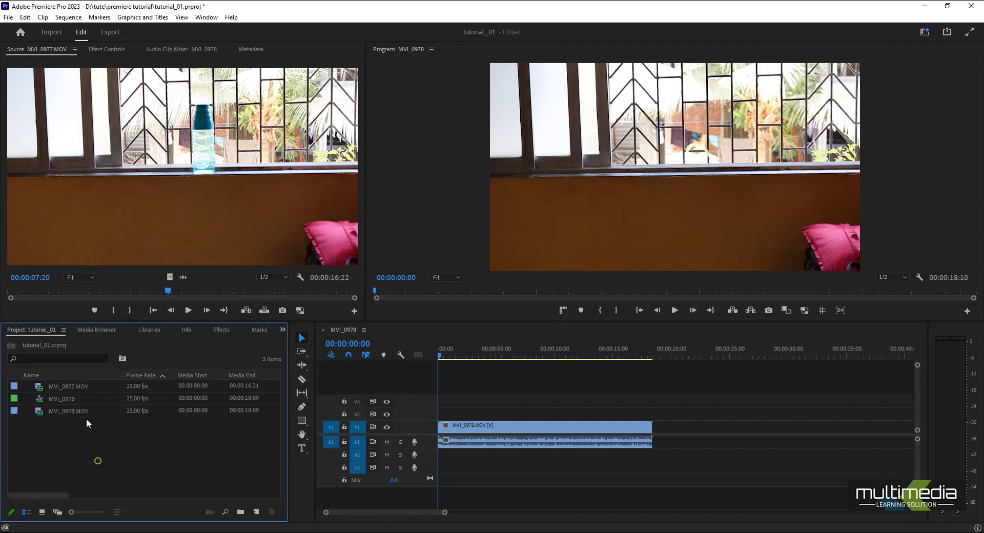
left_click(169, 277)
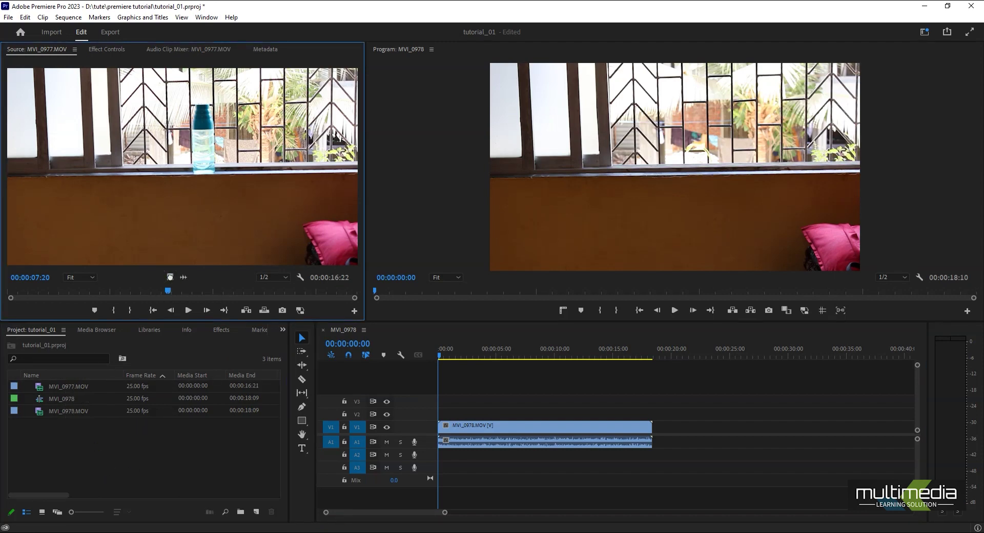
Mark MVI_0977.MOV from 00:00:03:08 to 00:00:04:20 and place it on V3 and A3.
left_click_drag(167, 296, 167, 296)
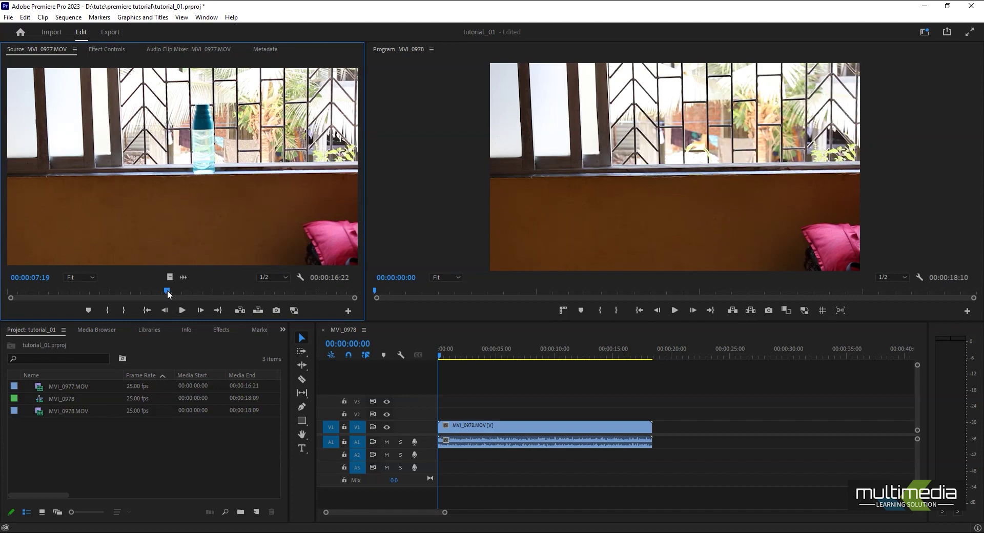
left_click_drag(167, 290, 75, 295)
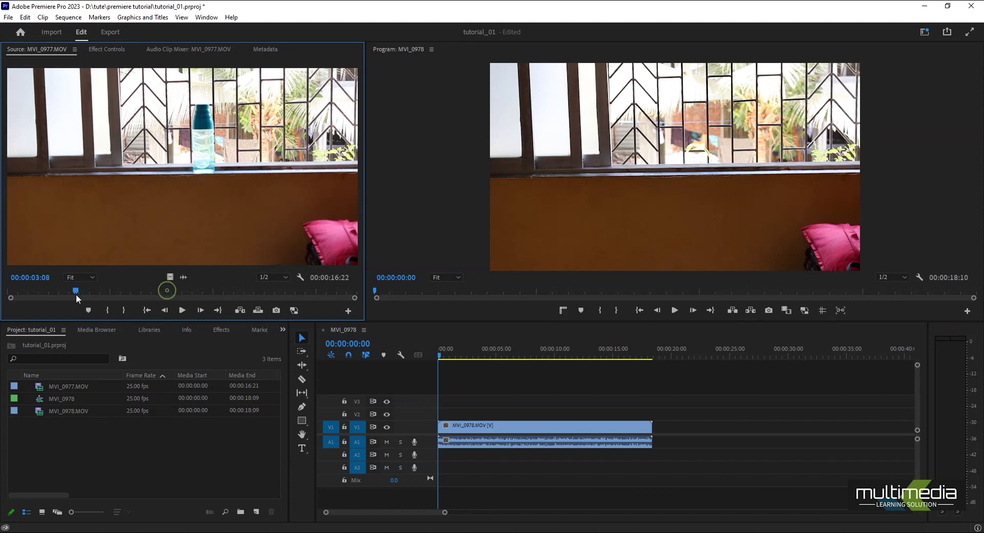
left_click(108, 312)
left_click_drag(75, 291, 105, 290)
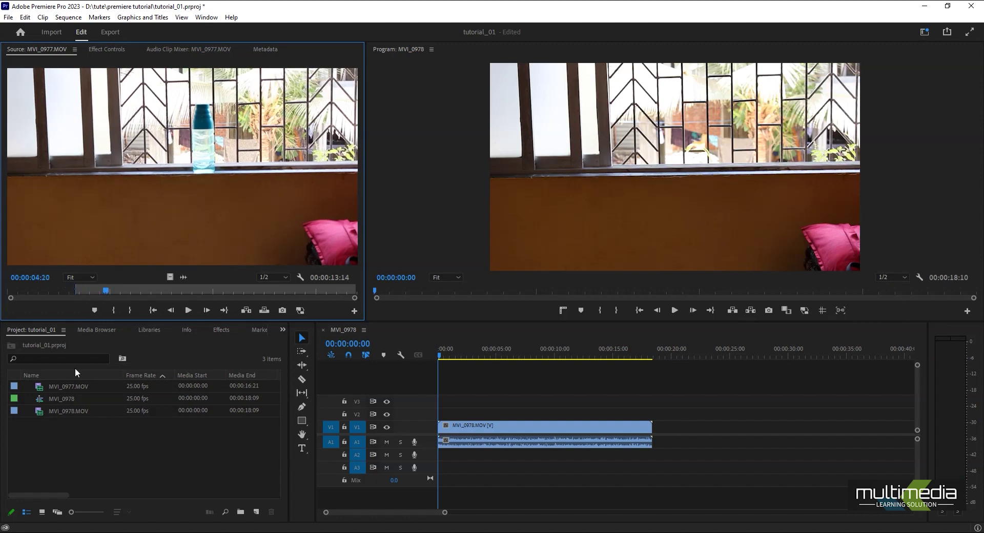
left_click(130, 311)
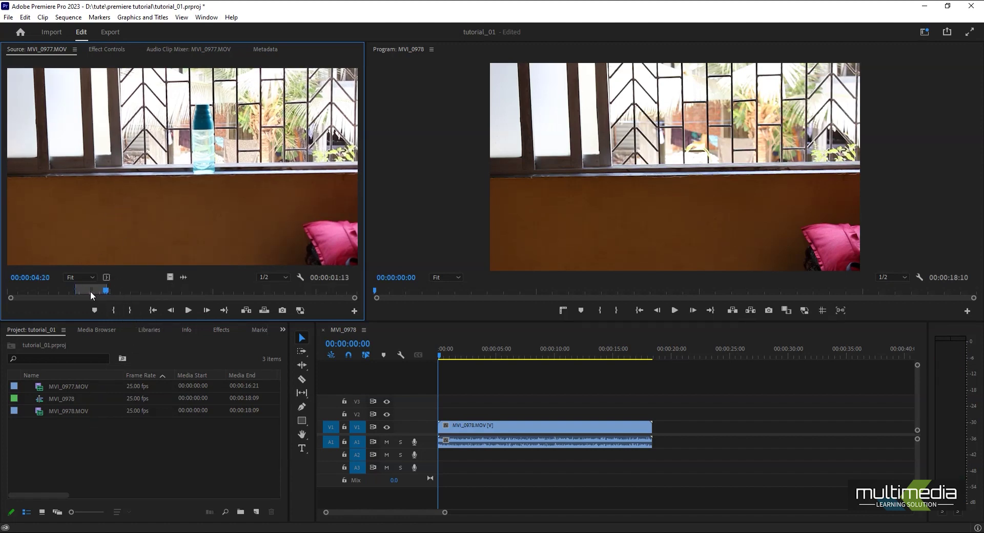
mouse_move(107, 290)
left_mouse_down()
mouse_move(88, 290)
mouse_move(98, 291)
left_mouse_up()
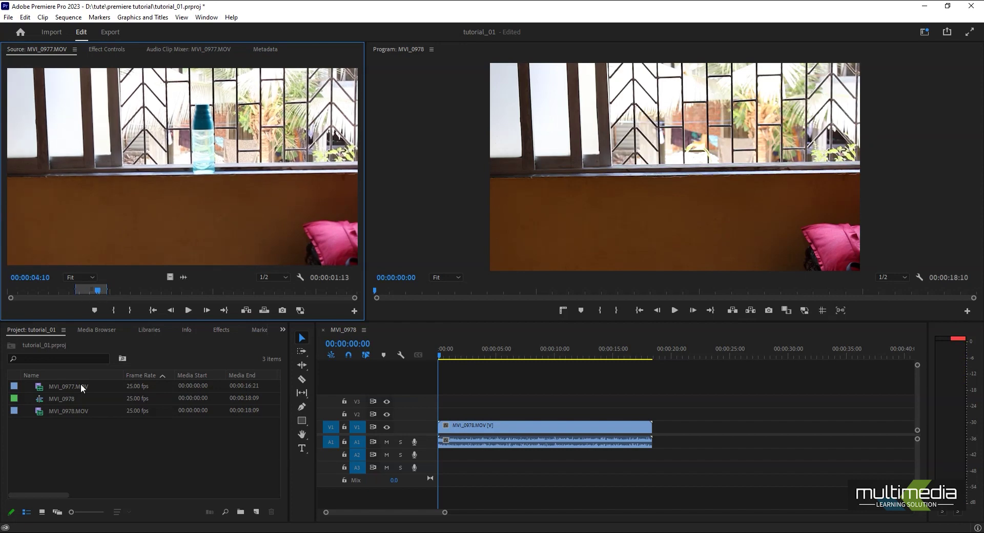
left_click_drag(95, 253, 480, 405)
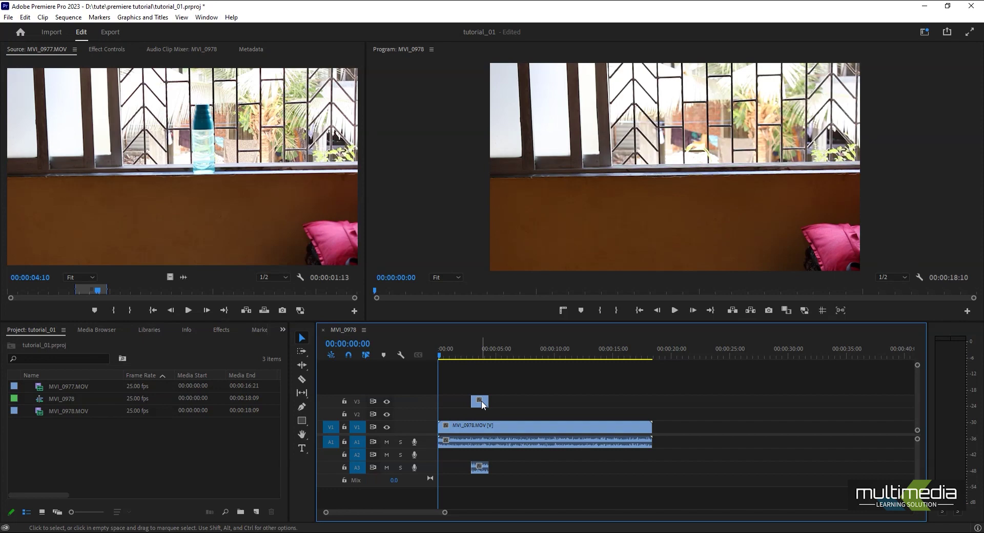
Undo that placement and extend the in and out points to the clip's full length.
key("ctrl+z")
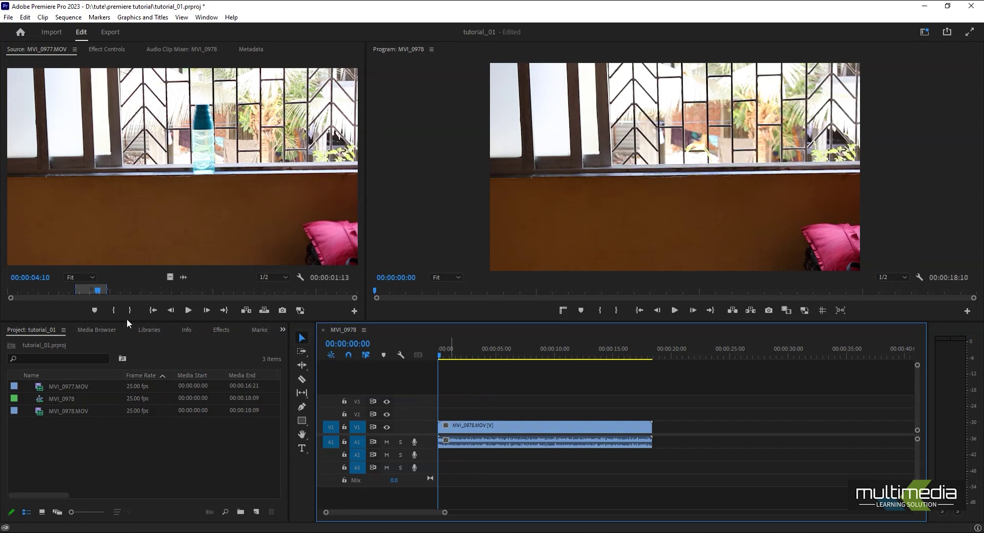
left_click_drag(76, 293, 8, 290)
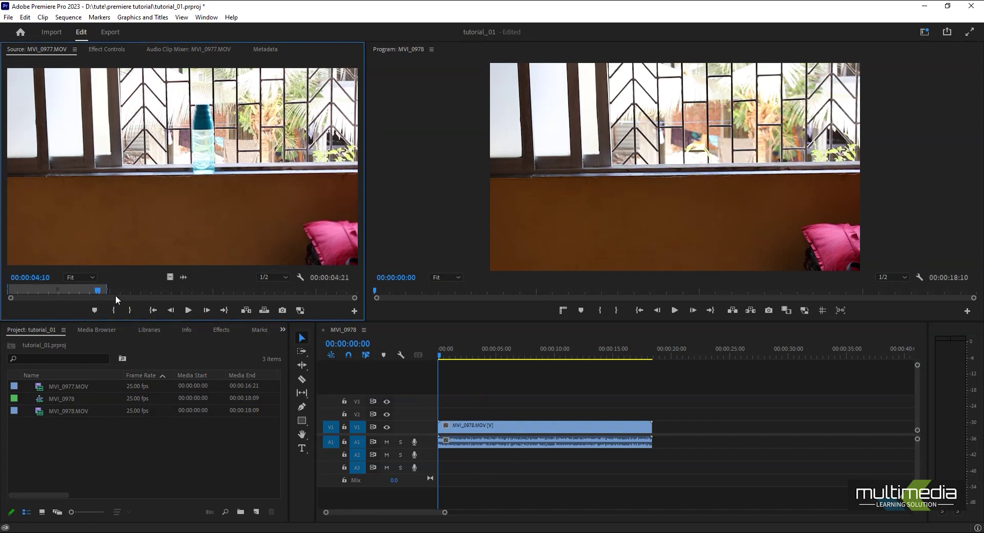
left_click_drag(106, 290, 354, 291)
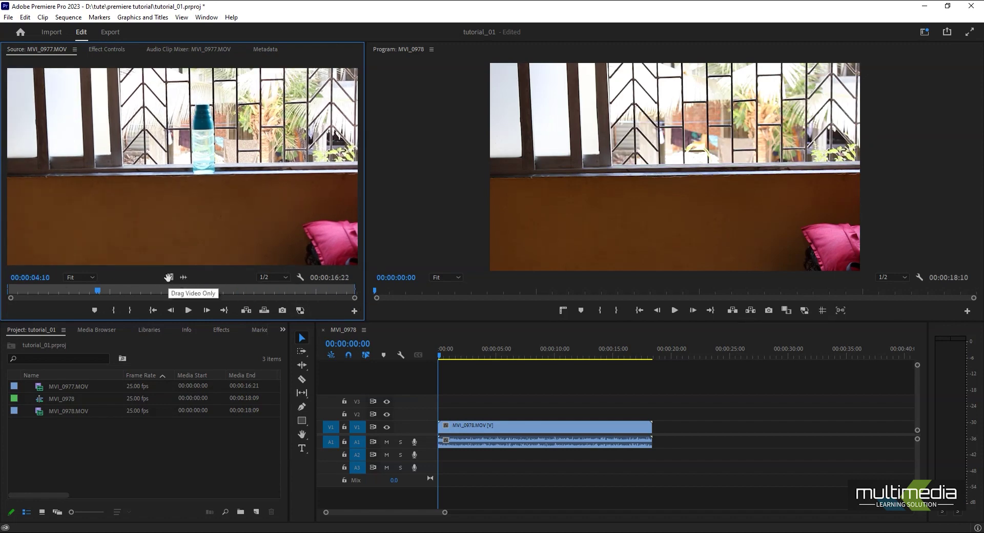
Drop MVI_0977.MOV video-only on V2, then unlink and delete the window plate's A1 audio.
left_click_drag(169, 277, 438, 414)
left_click_drag(465, 353, 491, 354)
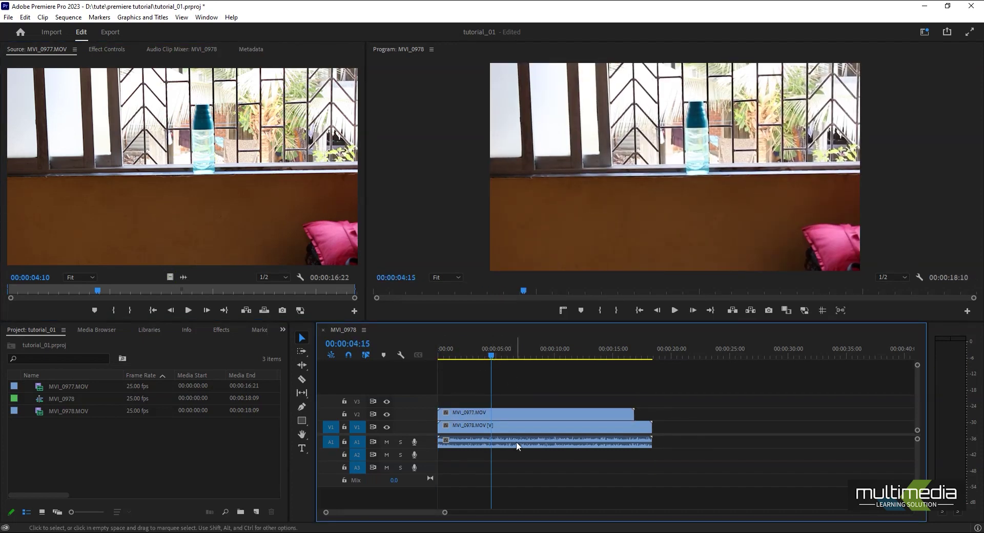
left_click_drag(449, 467, 468, 445)
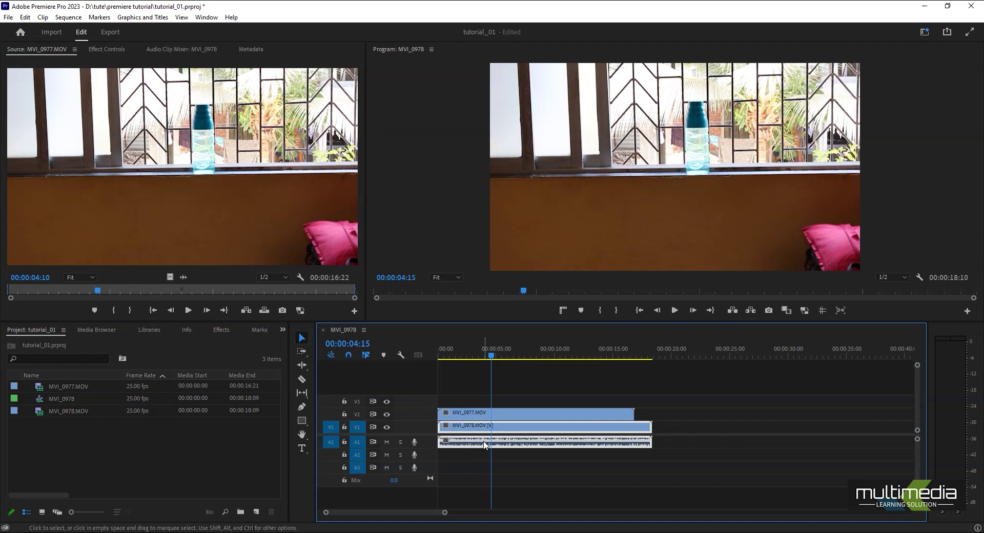
right_click(485, 445)
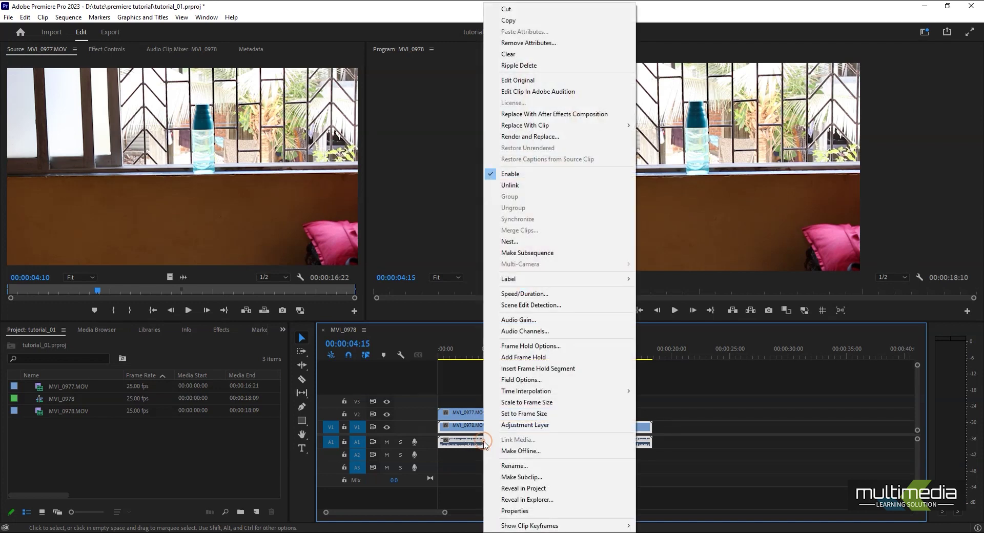
left_click(513, 183)
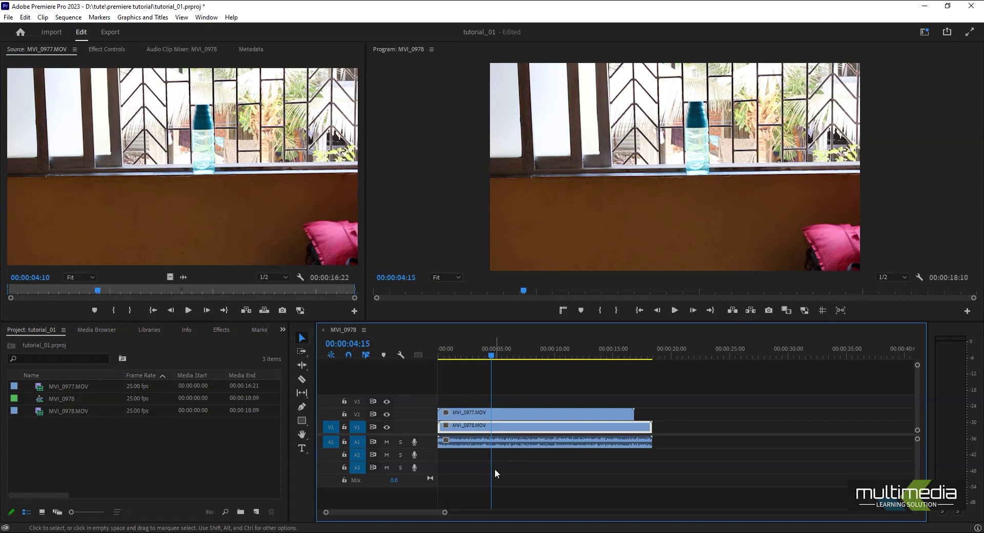
right_click(476, 442)
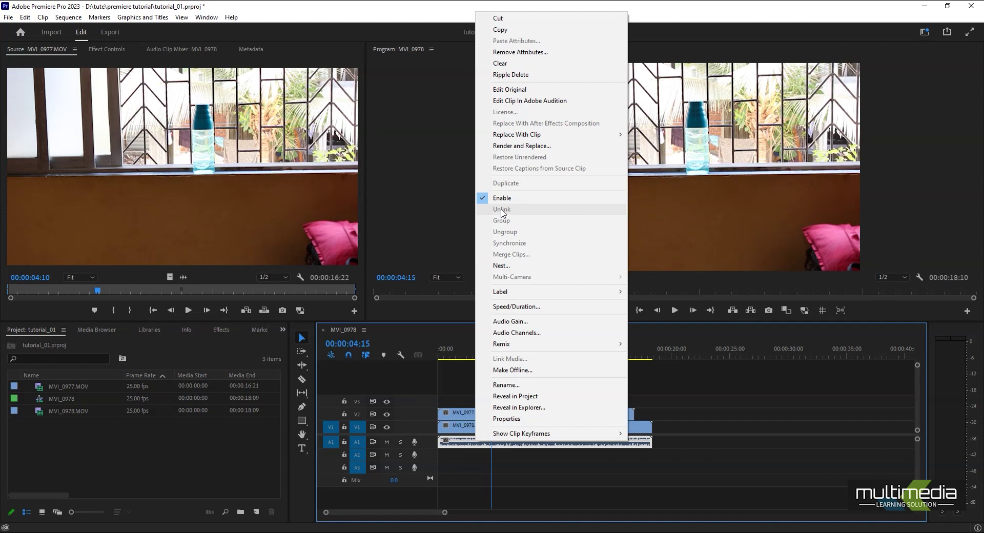
left_click(534, 492)
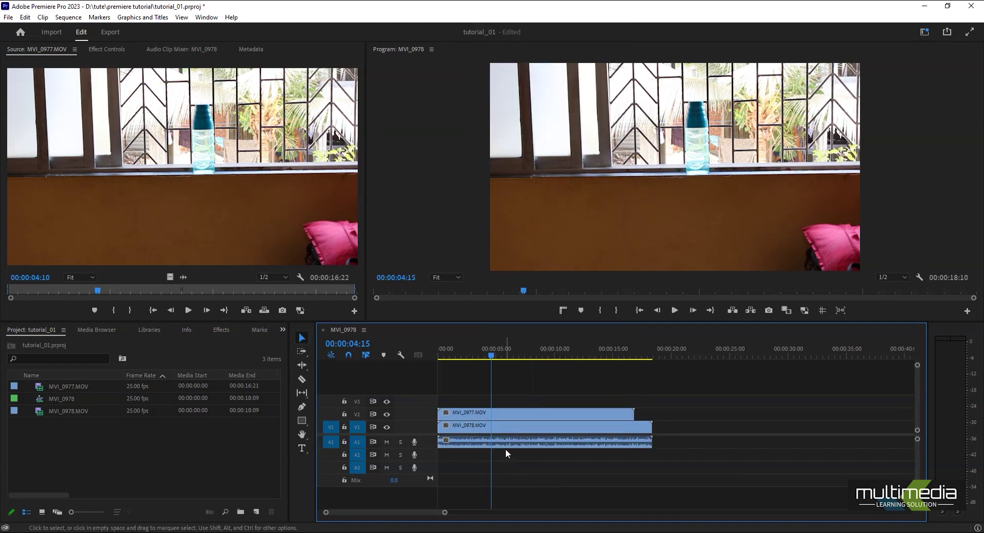
left_click(508, 444)
key("Delete")
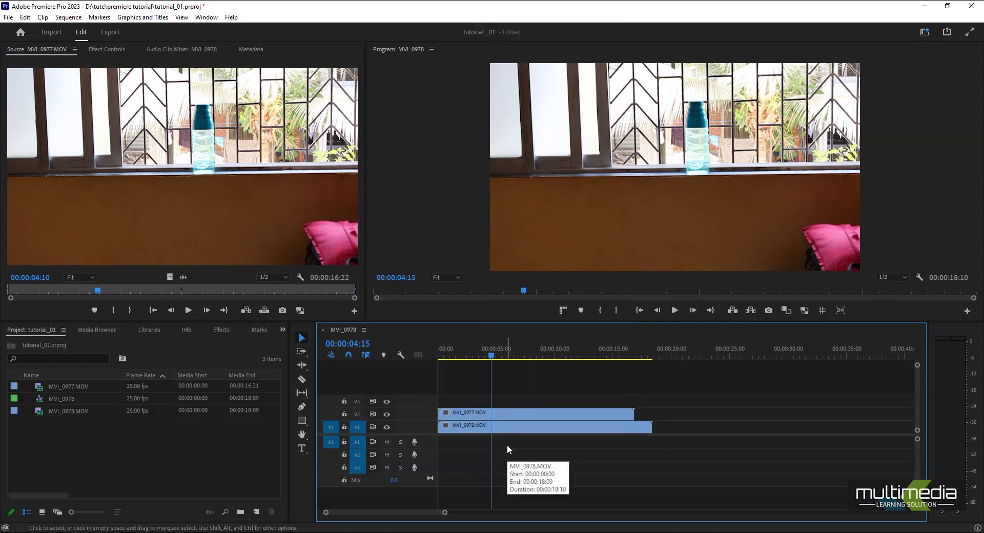
Toggle the V2 and V1 track outputs repeatedly to compare the layered shot.
left_click_drag(512, 355, 495, 377)
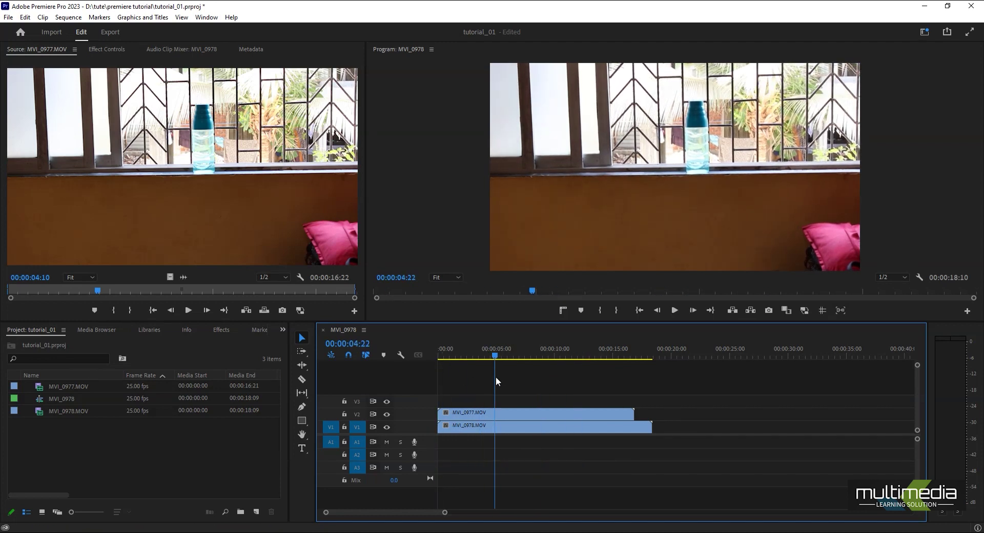
left_click(388, 415)
left_click(388, 414)
left_click(388, 414)
left_click(388, 413)
left_click(387, 414)
left_click(387, 414)
left_click(385, 428)
left_click(386, 429)
left_click(385, 428)
left_click(385, 428)
left_click(385, 429)
left_click(386, 428)
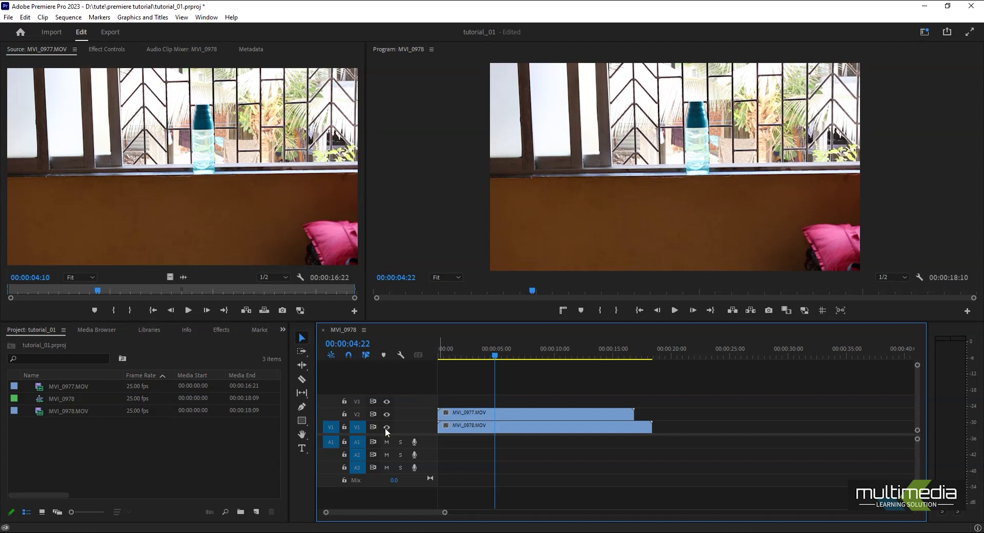
Turn off the V2 and V1 track outputs to black the preview, then re-enable V2.
left_click(385, 427)
left_click(386, 427)
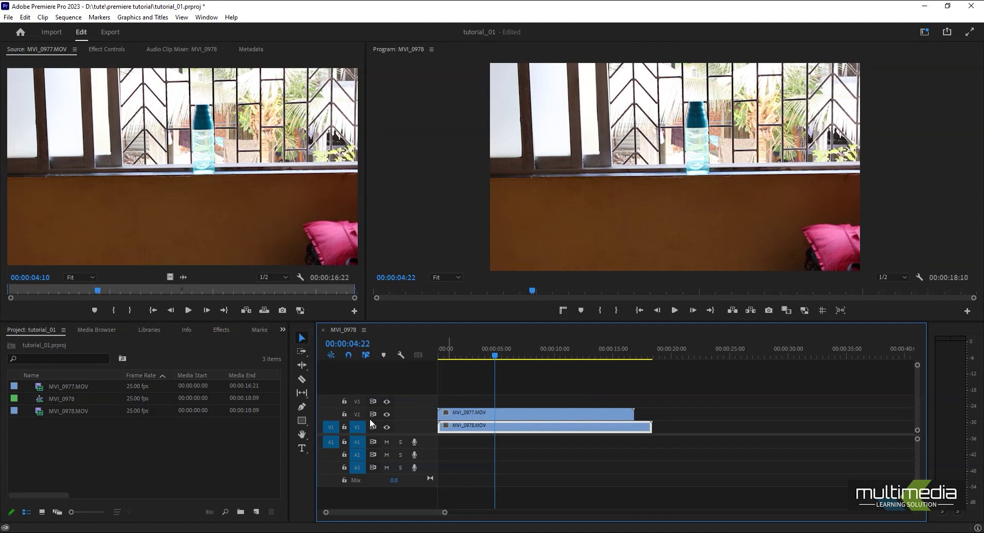
left_click(387, 414)
left_click(387, 427)
double_click(388, 429)
left_click(388, 428)
left_click(388, 429)
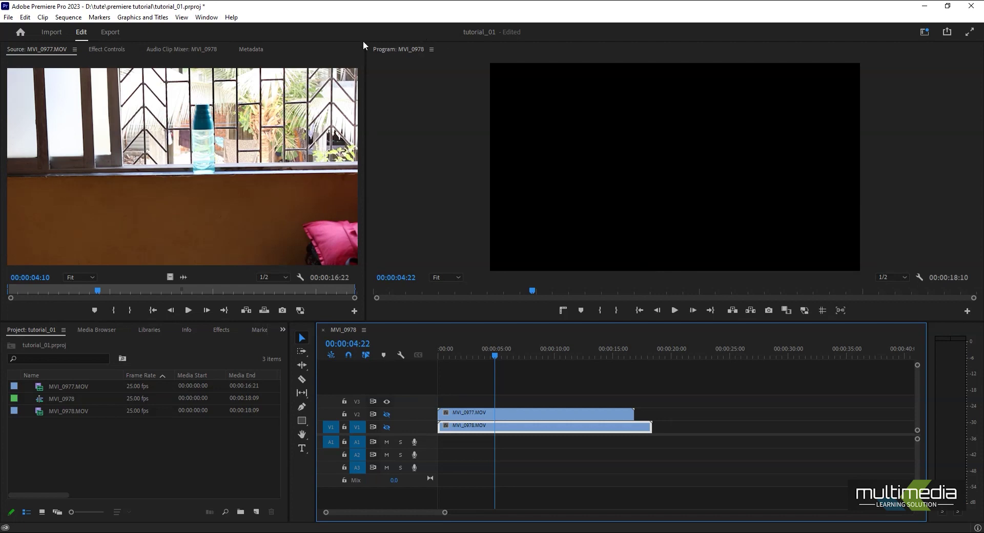
left_click(387, 414)
Re-enable V1 output and scrub the zoomed timeline toward the 3-second mark.
left_click(386, 426)
mouse_move(495, 355)
left_mouse_down()
mouse_move(549, 365)
mouse_move(490, 369)
mouse_move(505, 371)
mouse_move(502, 349)
left_mouse_up()
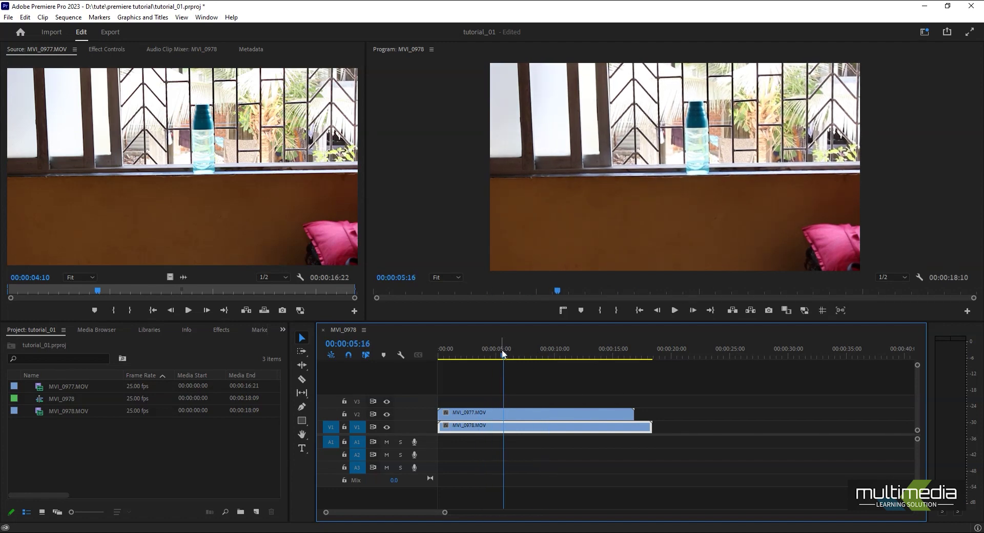
left_click_drag(443, 513, 426, 520)
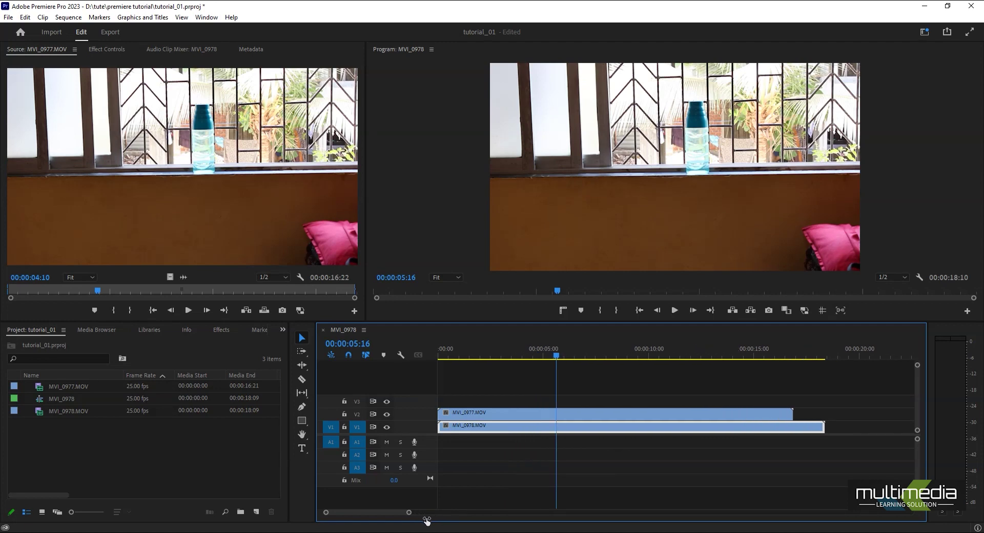
left_click_drag(552, 354, 508, 361)
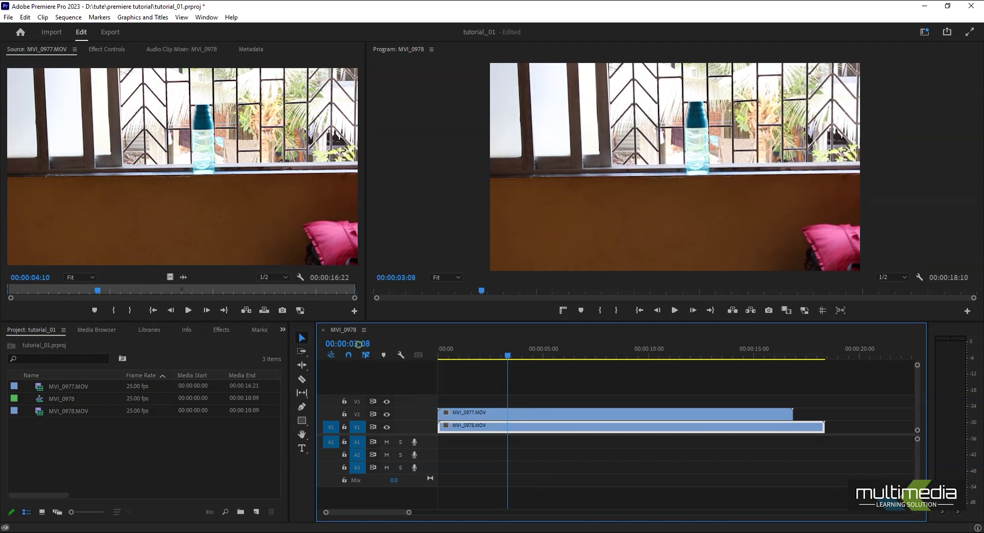
Set the playhead timecode to 00:00:03:00.
left_click(361, 344)
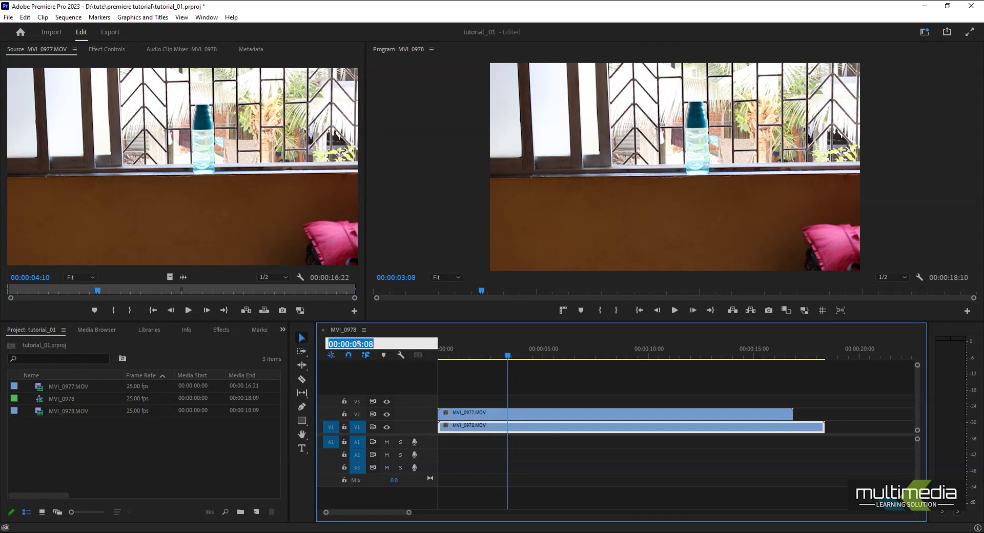
left_click(362, 344)
left_click_drag(362, 344, 390, 345)
type("0")
key("Return")
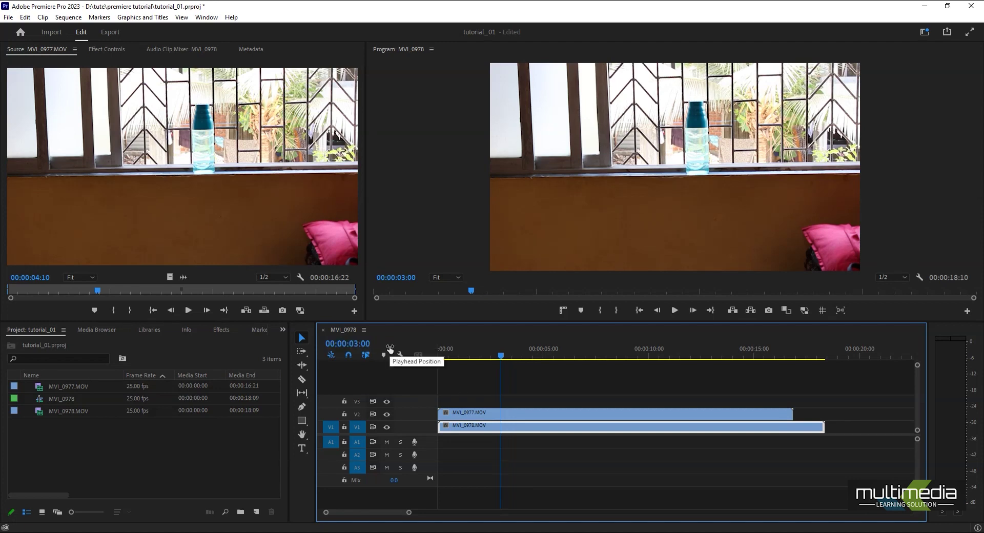
Razor the V2 bottle clip at 00:00:03:00 and delete the piece after the cut.
left_click(503, 413)
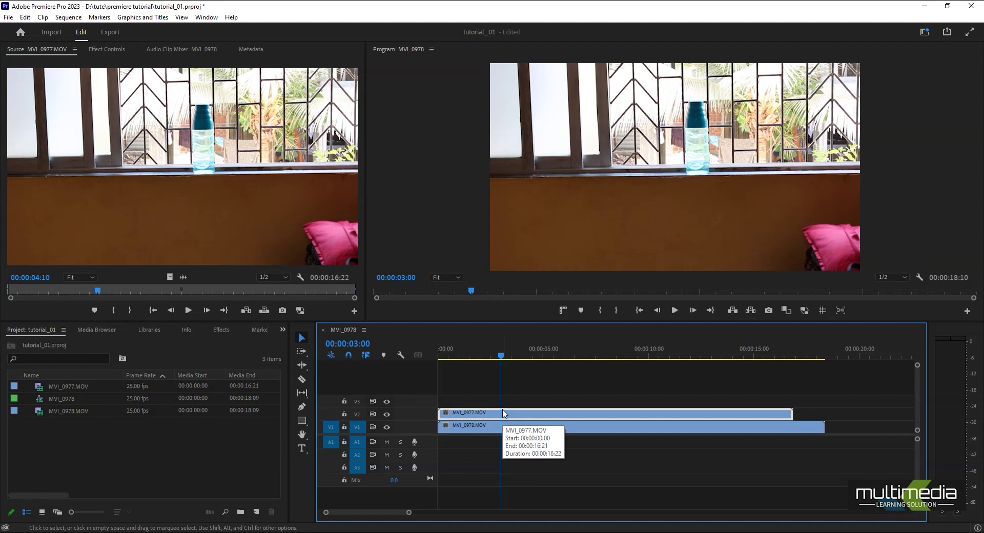
left_click(302, 379)
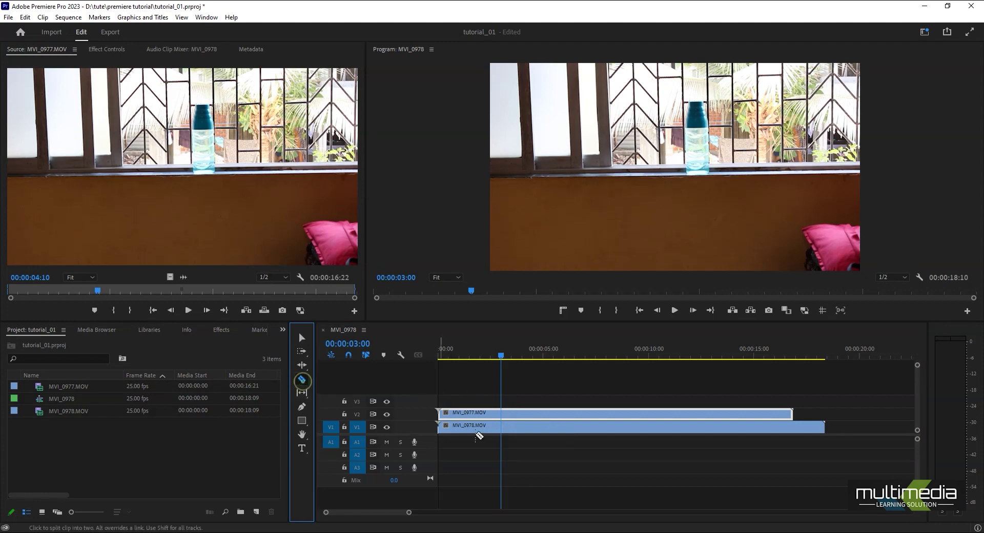
left_click(506, 415)
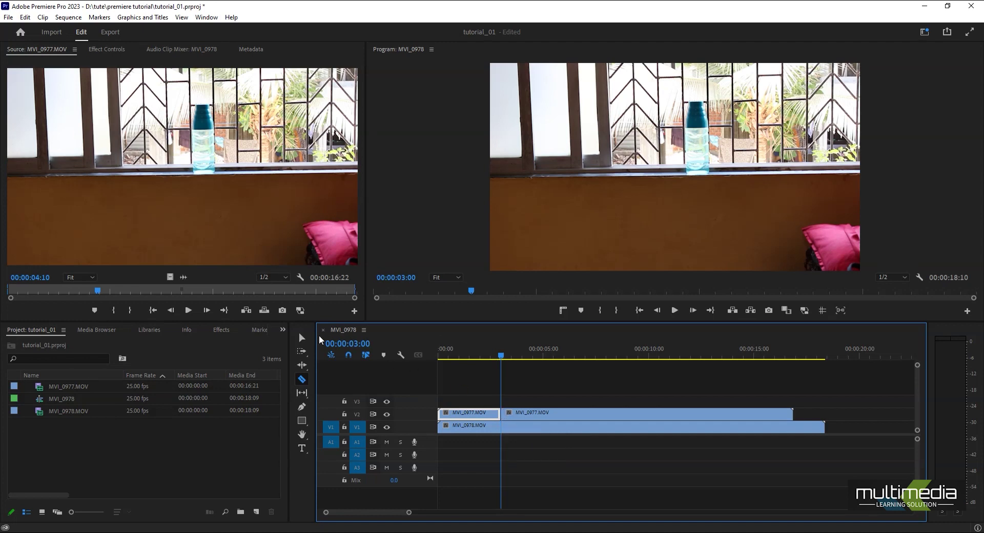
left_click(302, 338)
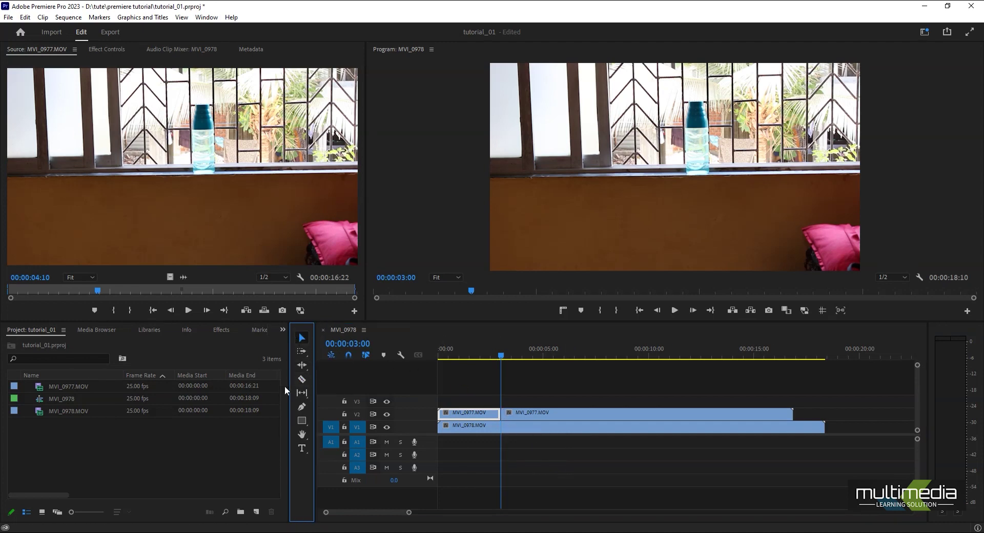
left_click(546, 418)
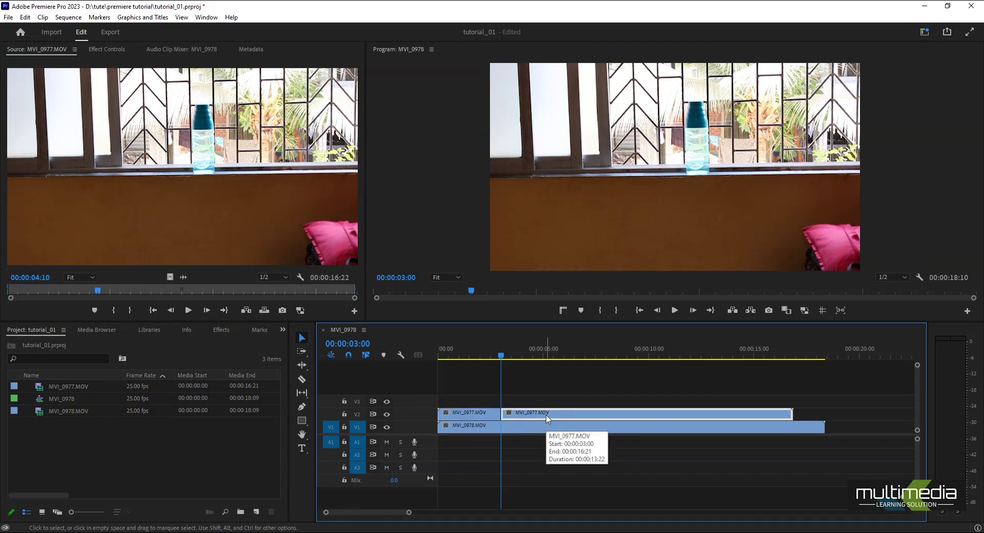
key("Delete")
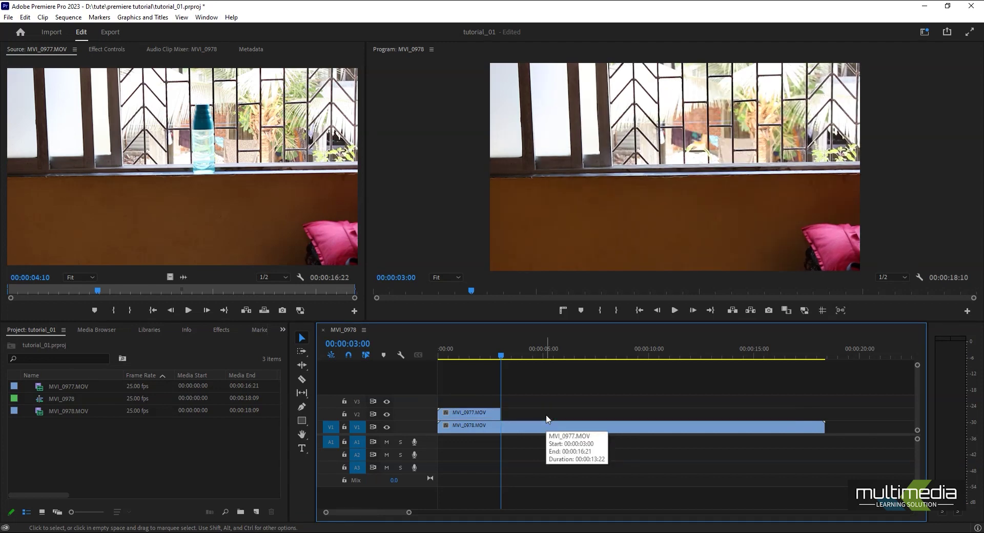
mouse_move(500, 358)
left_mouse_down()
mouse_move(429, 363)
mouse_move(509, 367)
mouse_move(468, 370)
mouse_move(487, 370)
left_mouse_up()
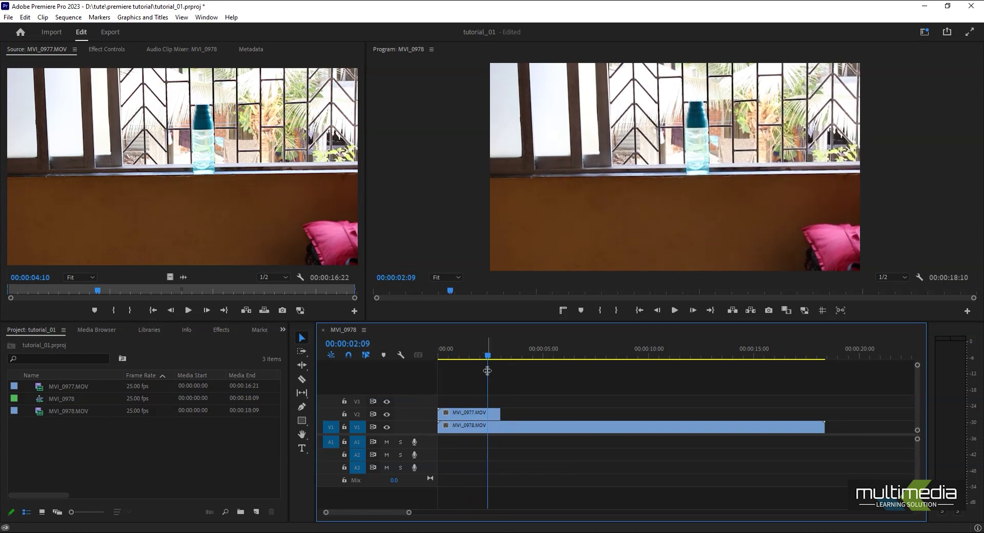
Undo twice to restore the deleted tail and rejoin the bottle clip.
left_click(25, 17)
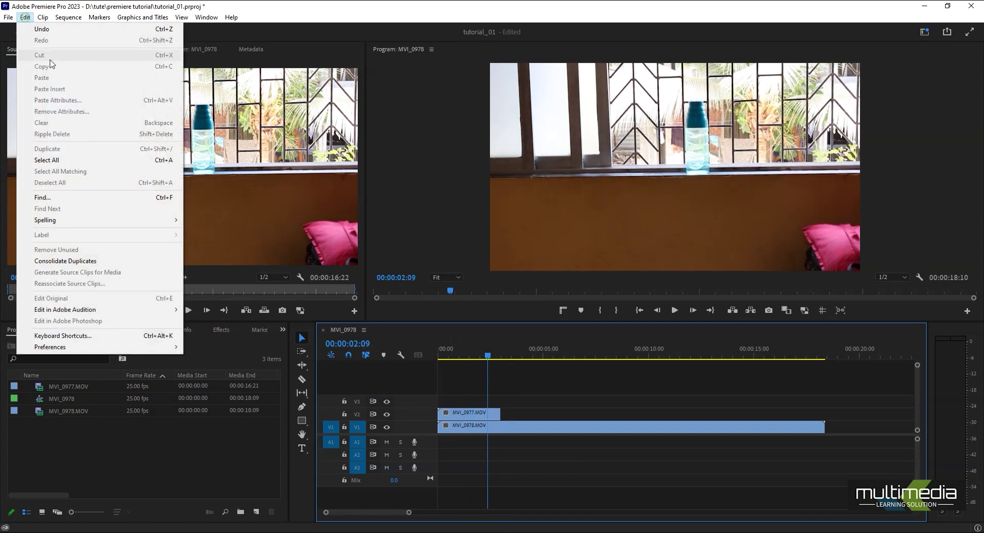
left_click(54, 41)
left_click(24, 17)
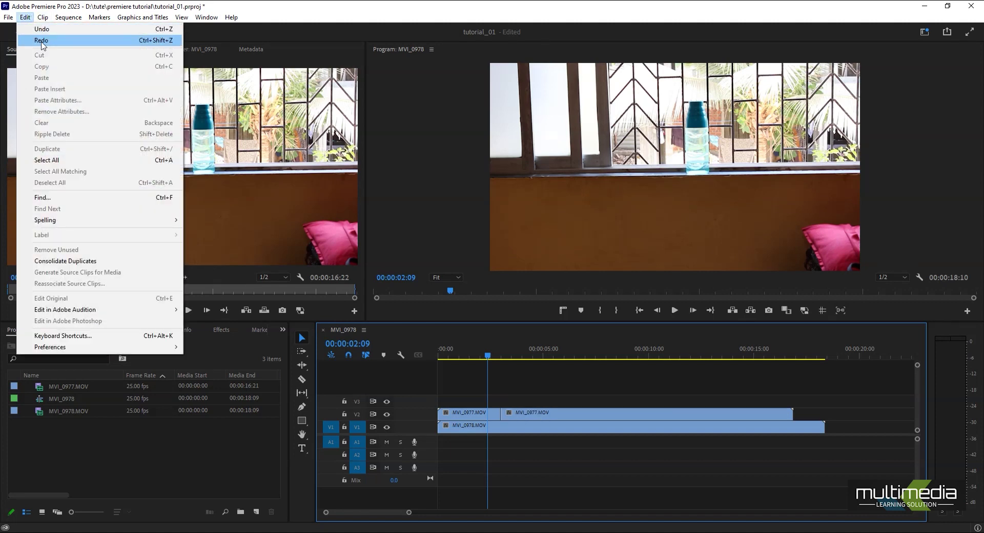
left_click(46, 29)
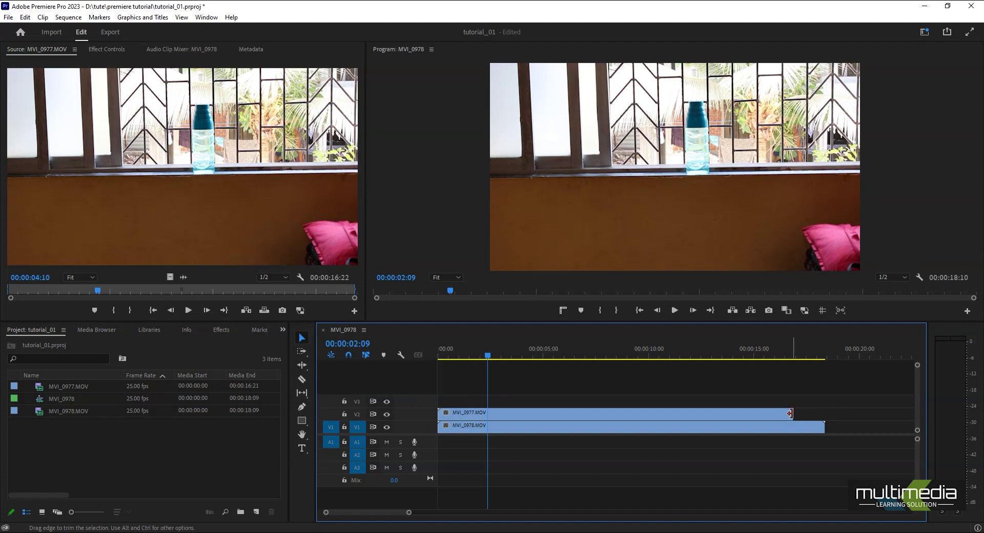
Adjust the bottle clip's end on V2 and begin editing the playhead time.
mouse_move(790, 414)
left_mouse_down()
mouse_move(489, 421)
mouse_move(794, 421)
left_mouse_up()
left_click(360, 348)
left_click(360, 344)
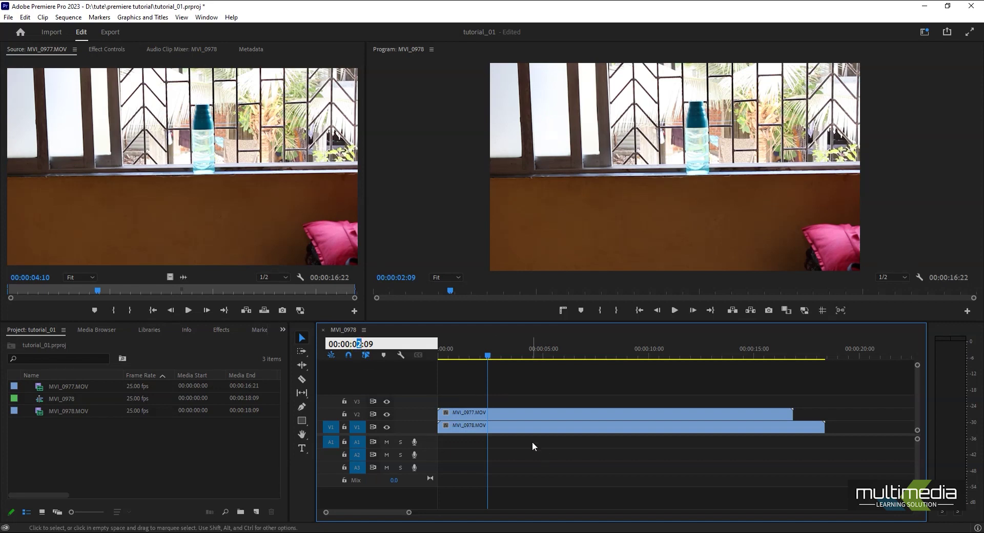
Correct the playhead from 00:00:03:09 to exactly 00:00:03:00.
key("Return")
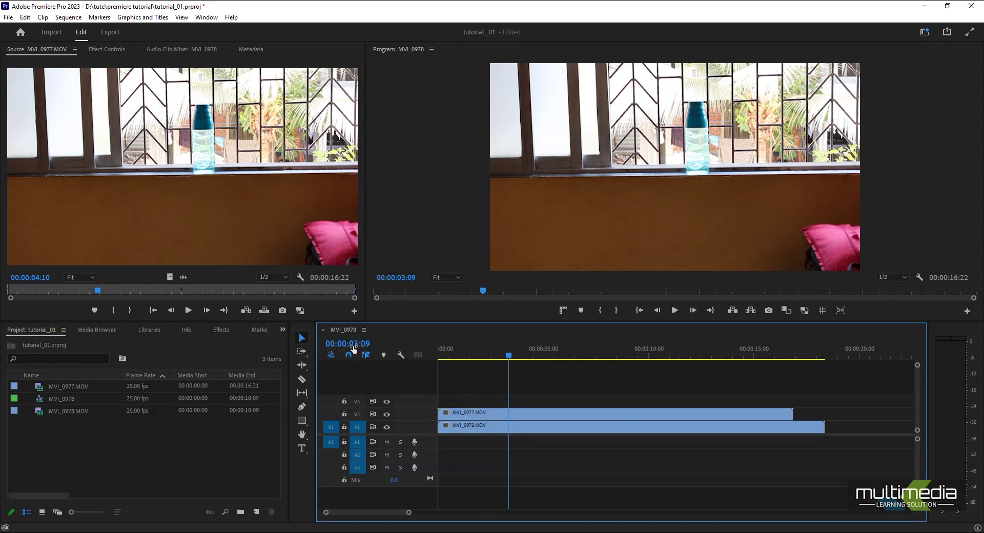
left_click(368, 344)
left_click_drag(369, 343, 380, 344)
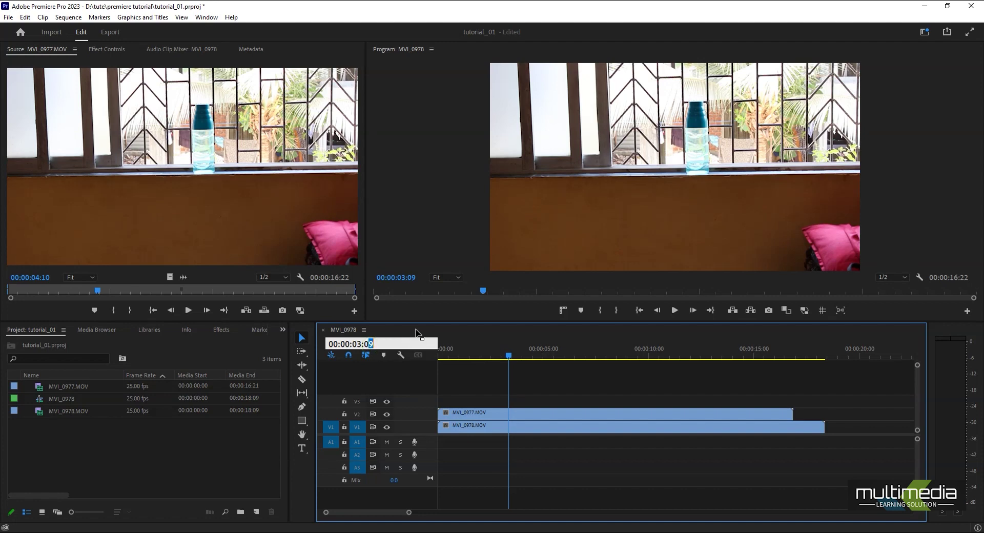
type("0")
key("Return")
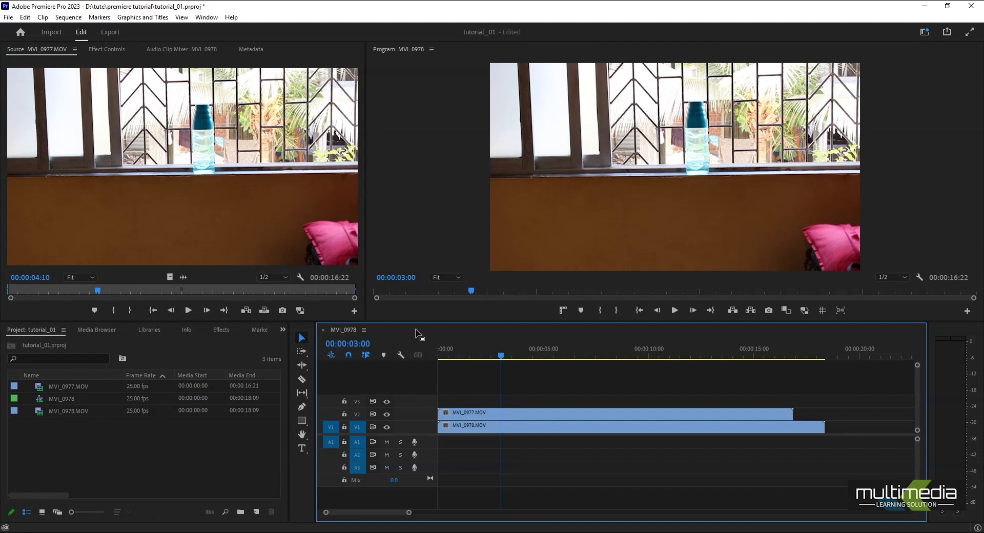
Split MVI_0977 on V2 at the playhead with the Razor, then redo the split with Ctrl+K.
left_click(302, 379)
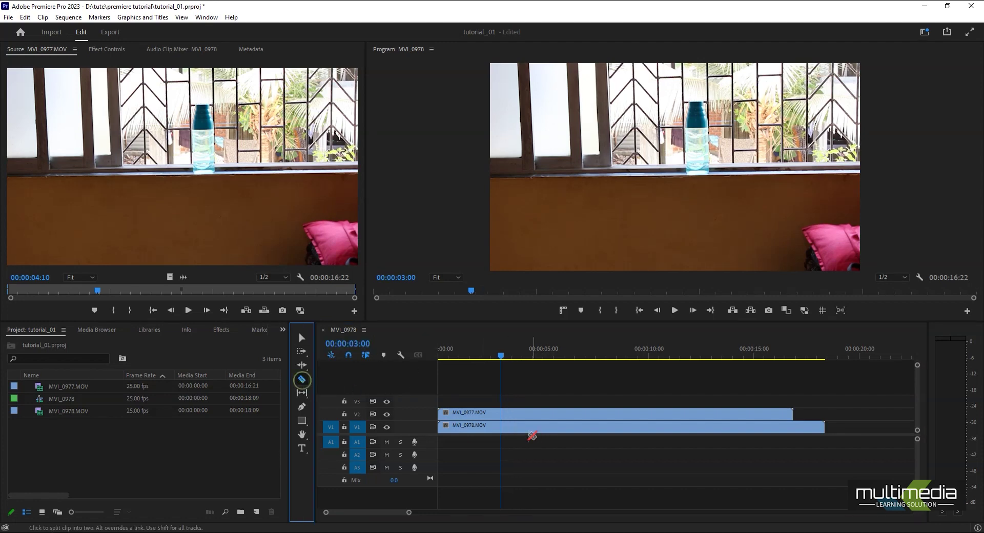
left_click(502, 413)
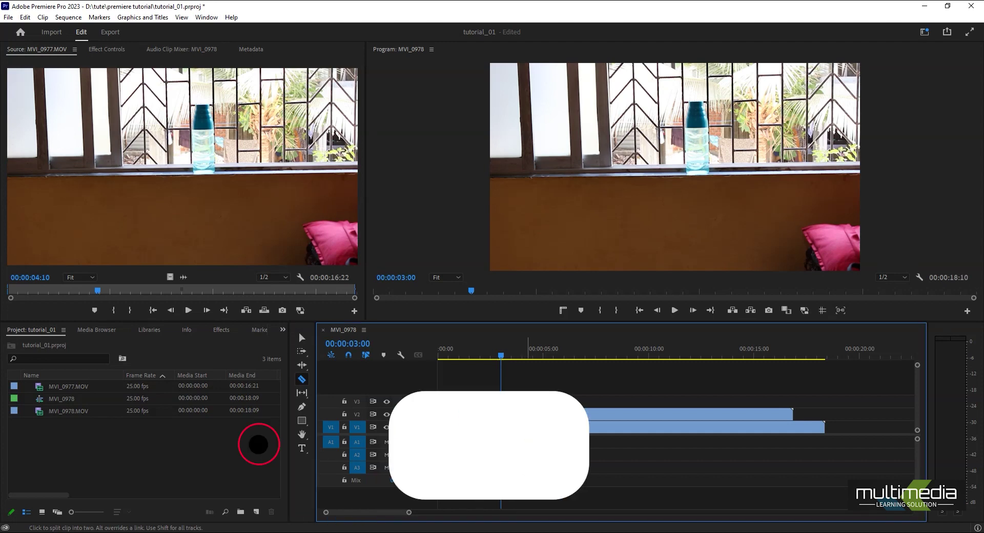
left_click(303, 337)
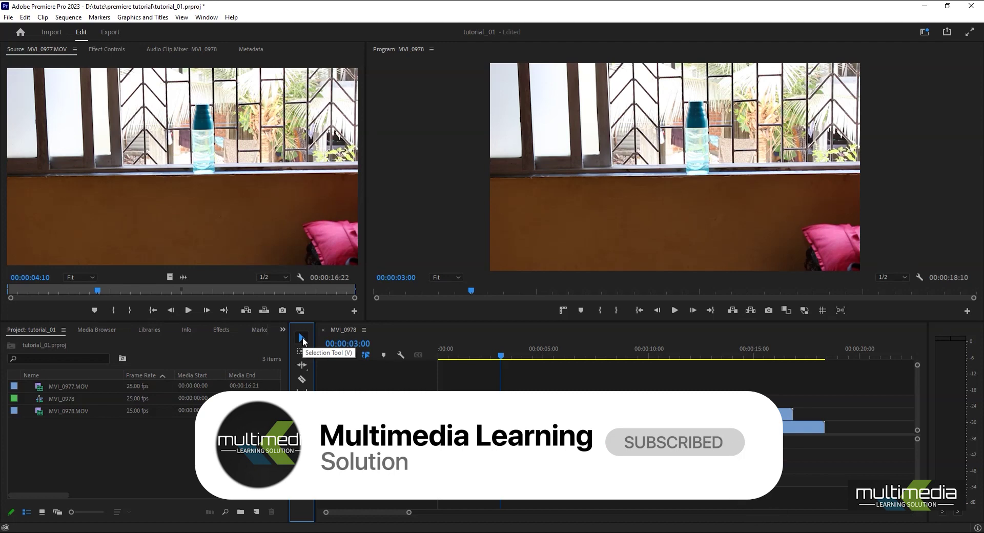
key("ctrl+z")
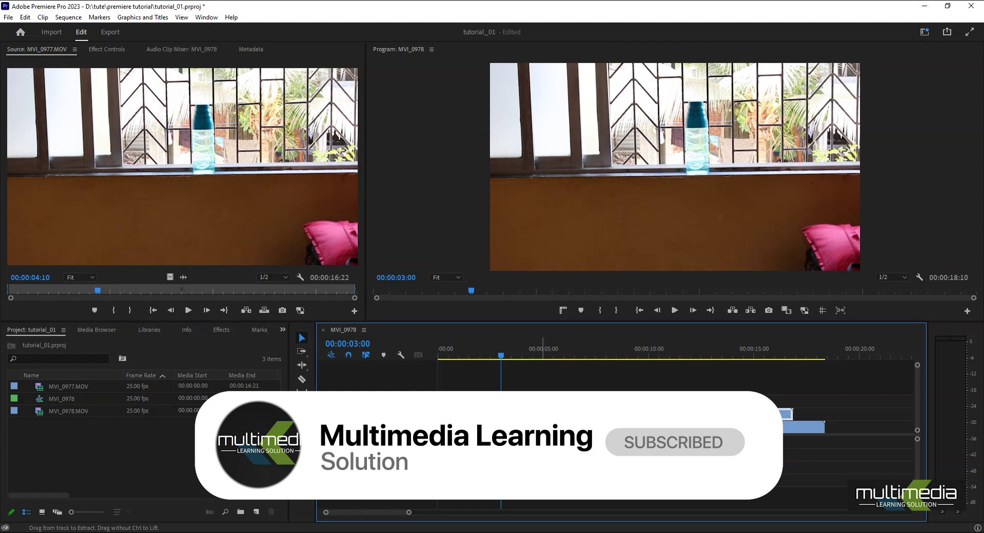
key("ctrl+k")
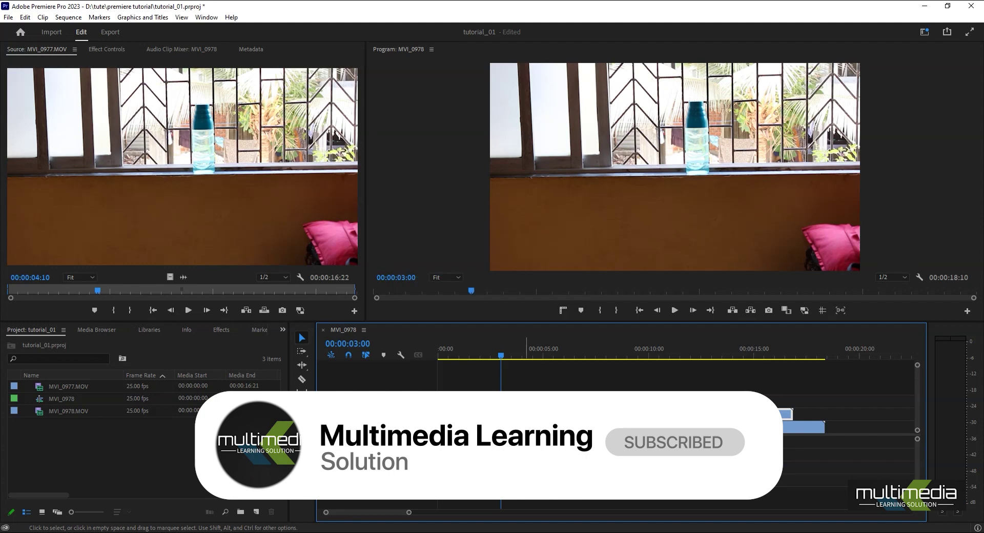
key("End")
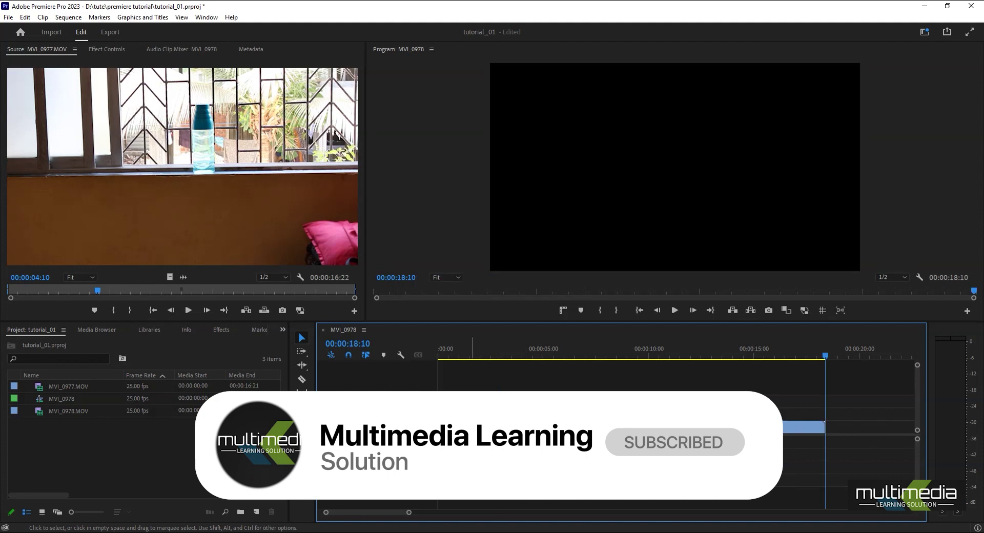
left_click_drag(488, 349, 439, 392)
key("space")
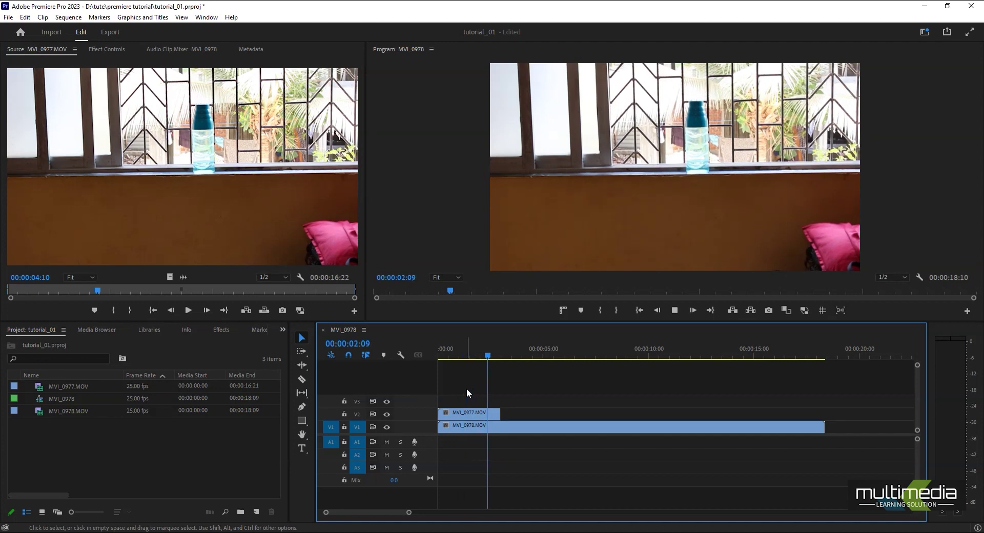
key("space")
left_click_drag(522, 361, 502, 359)
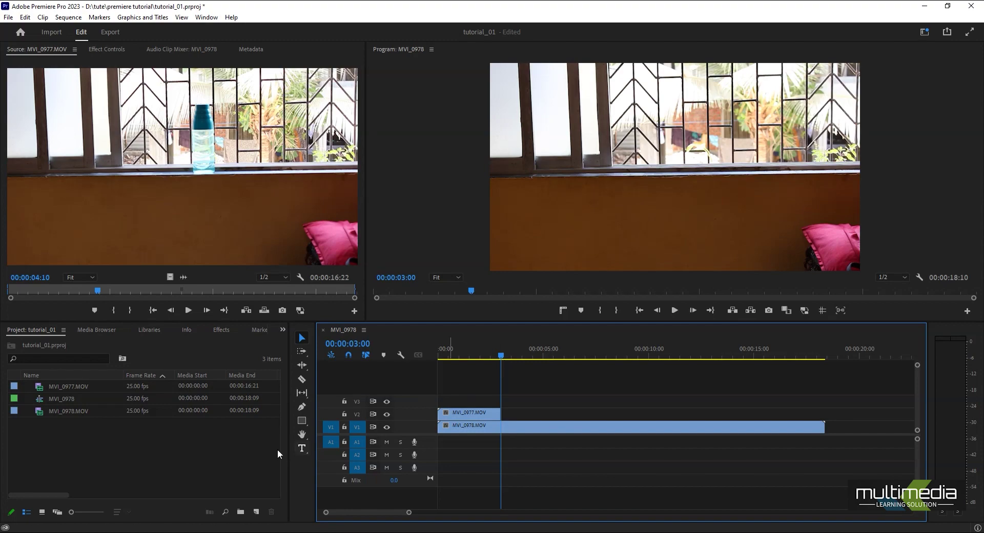
Import Falling_Glass_03.mov, Glass break sound effect.mp4 and Muzzle_Flash_Straight_10.mov into the project bin.
double_click(79, 460)
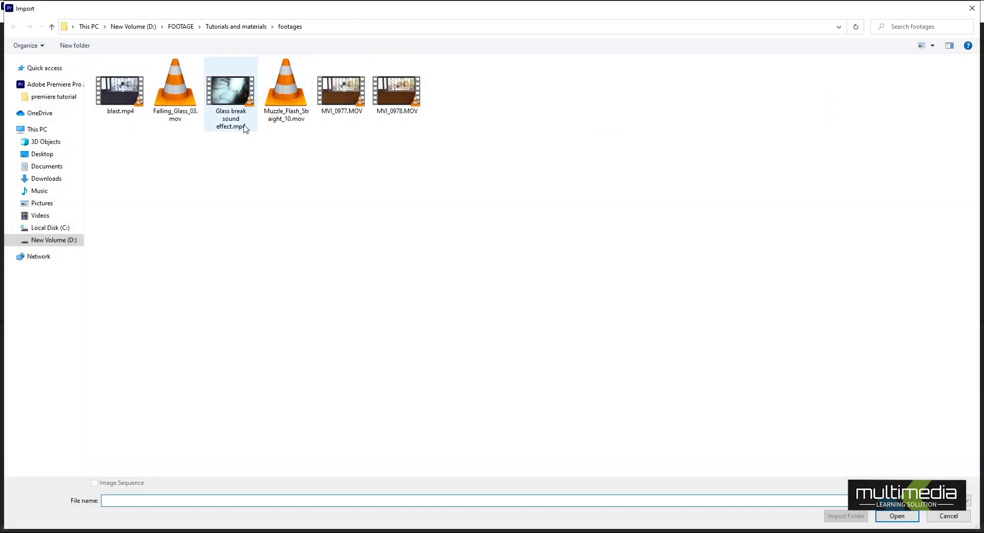
left_click(184, 106)
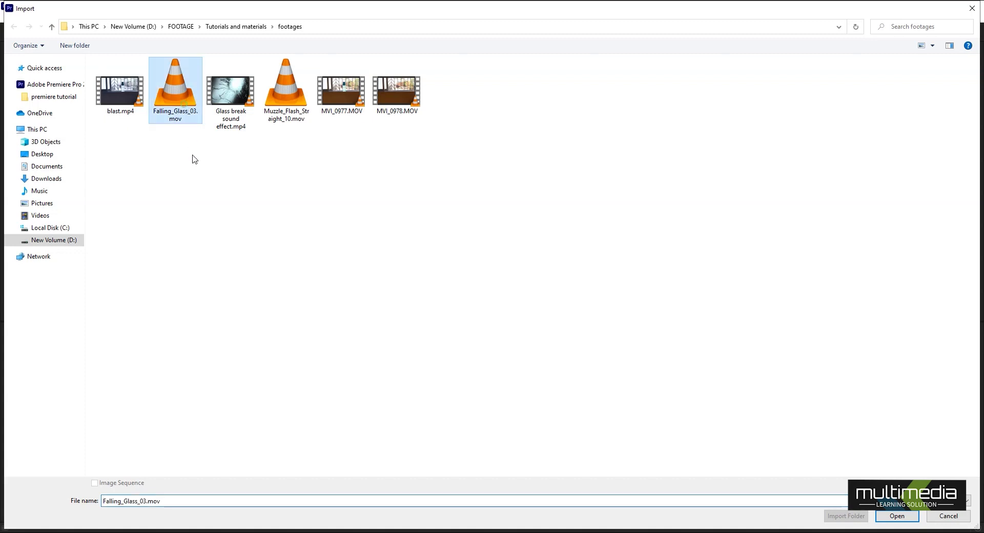
left_click(239, 104, "ctrl")
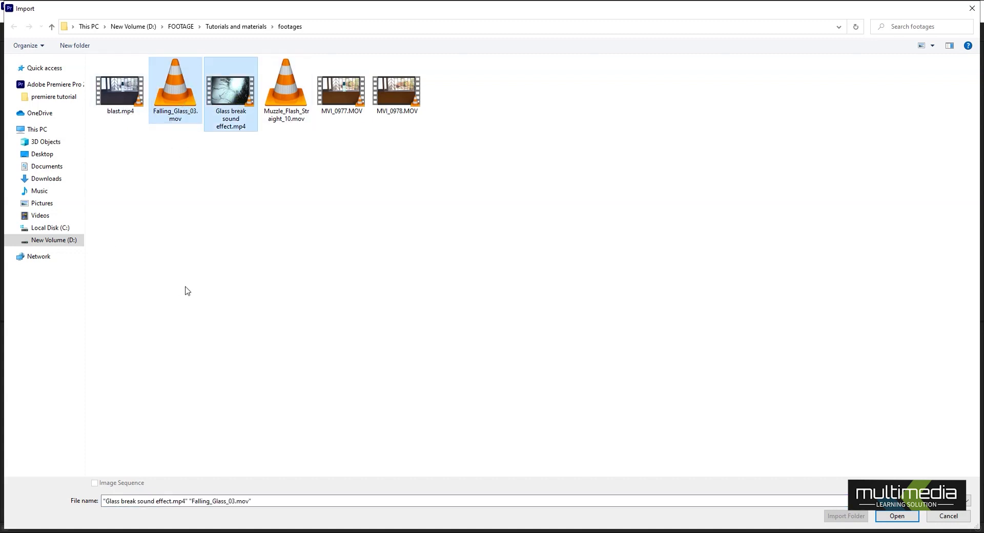
left_click(294, 100, "ctrl")
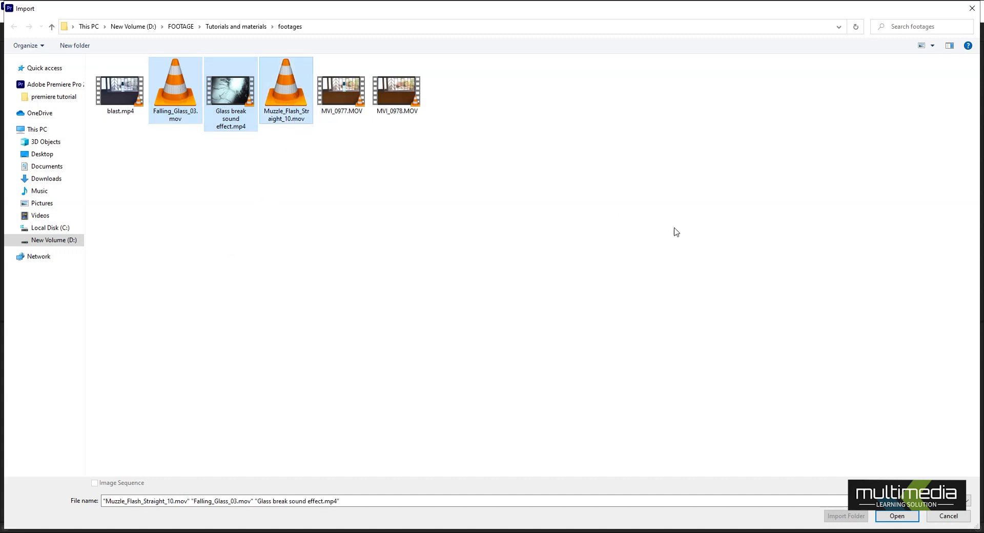
left_click(897, 516)
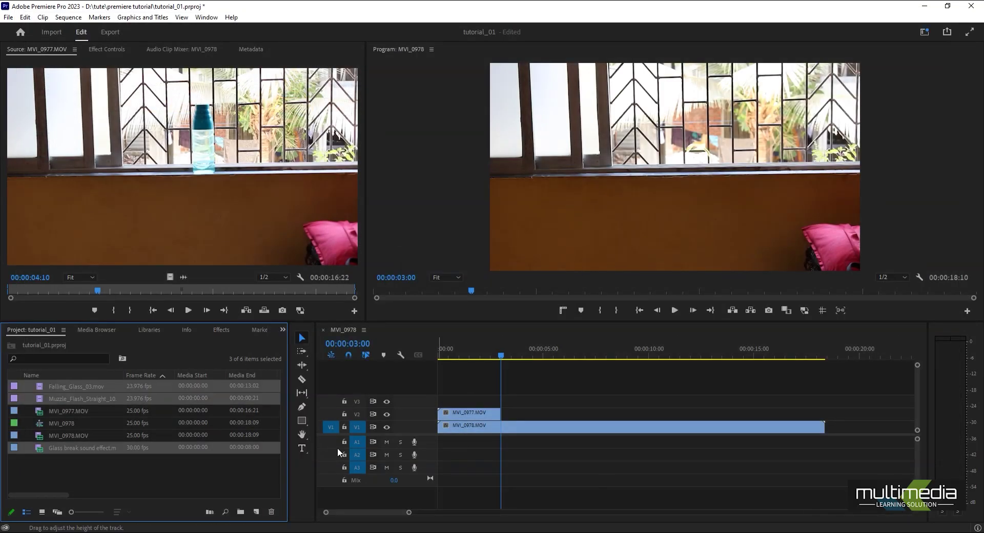
Load Muzzle_Flash_Straight_10 in the Source monitor and scrub through its flash frames.
left_click(121, 481)
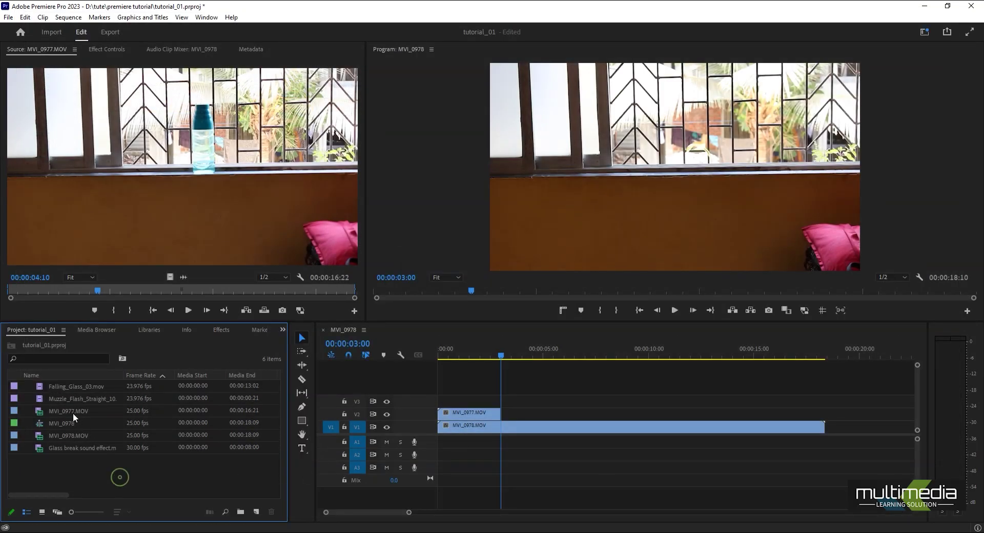
double_click(39, 399)
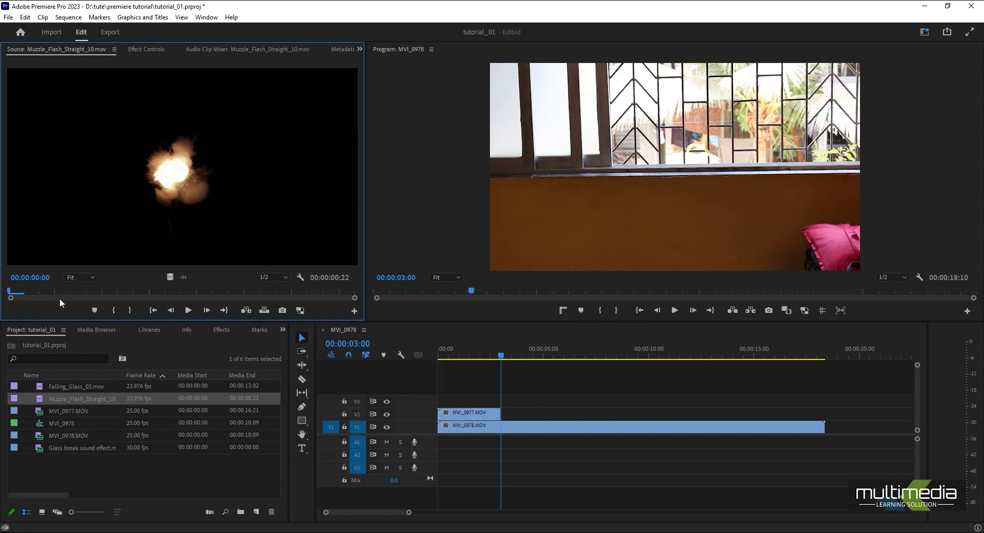
left_click_drag(45, 289, 1, 327)
Drop the muzzle flash clip onto track V3 at the 3-second playhead.
left_click_drag(173, 171, 502, 403)
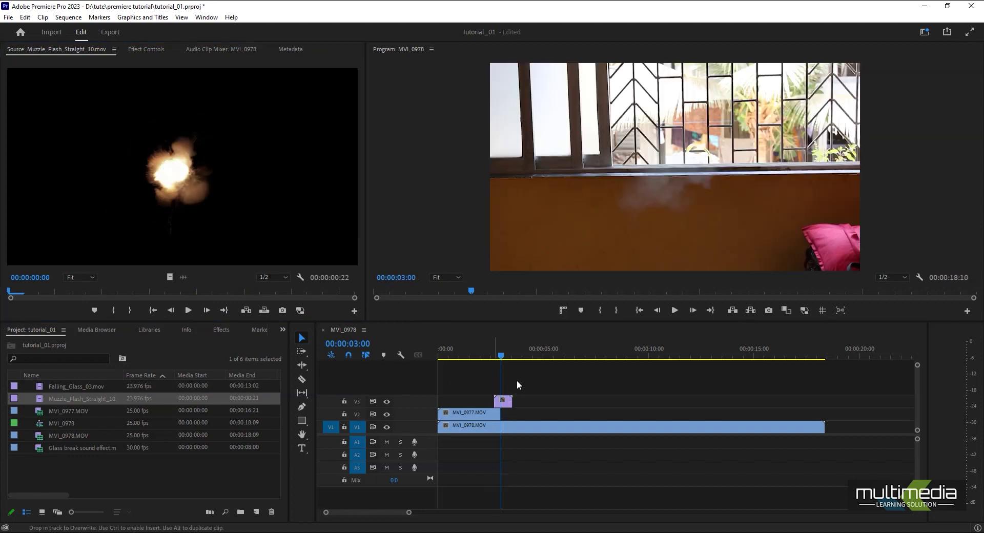
left_click_drag(501, 353, 497, 356)
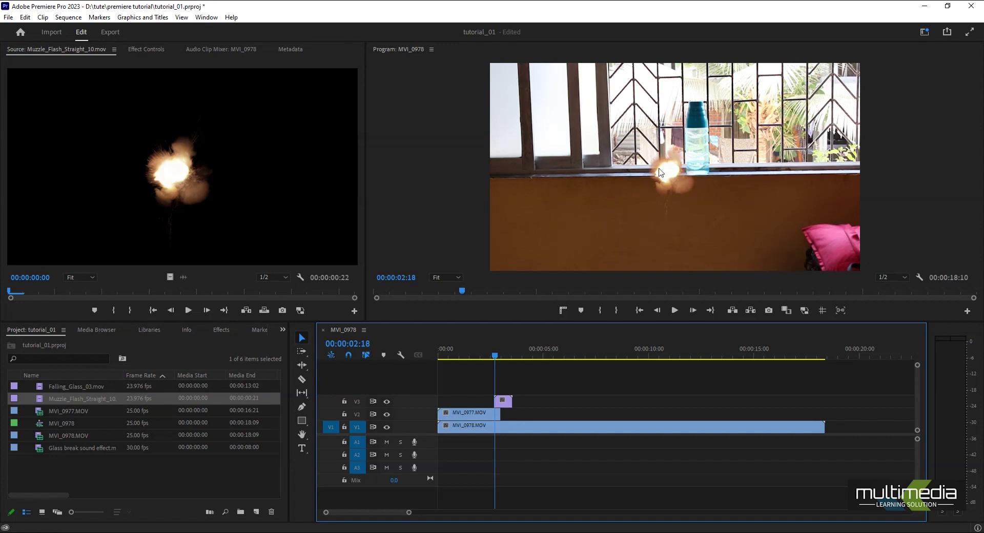
left_click(144, 49)
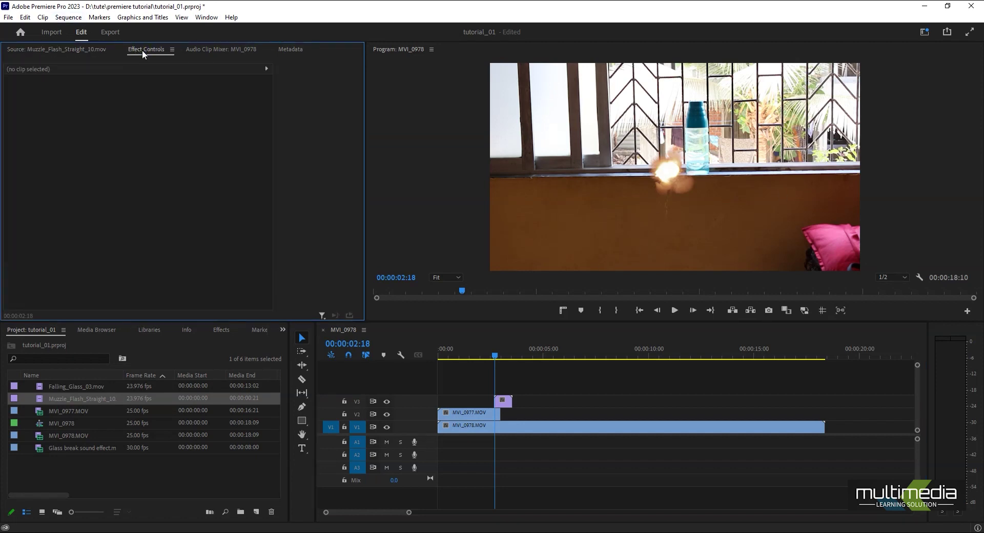
Position the muzzle flash over the bottle at 1122.2, 438.9 and scale it to 142.9.
left_click(503, 401)
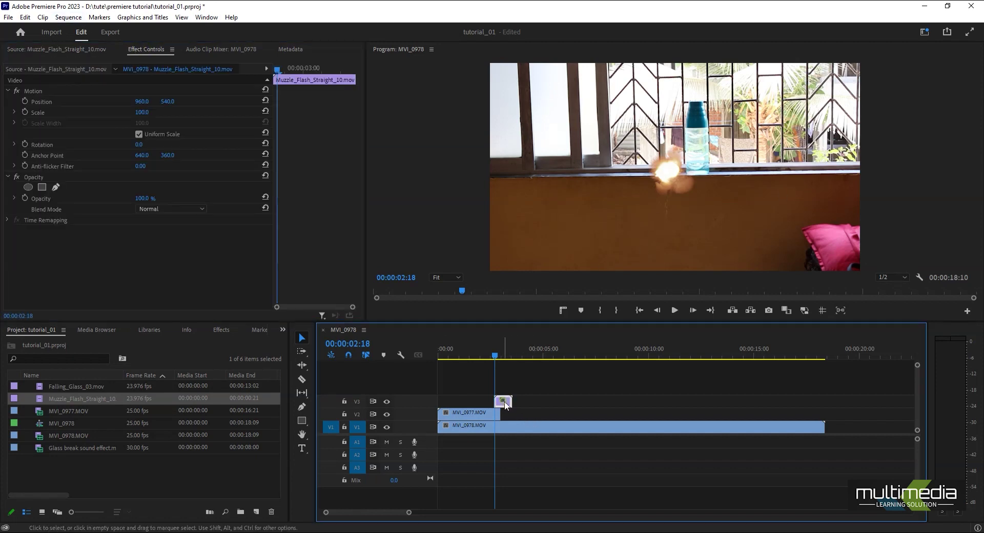
left_click(36, 90)
left_click_drag(674, 180, 703, 167)
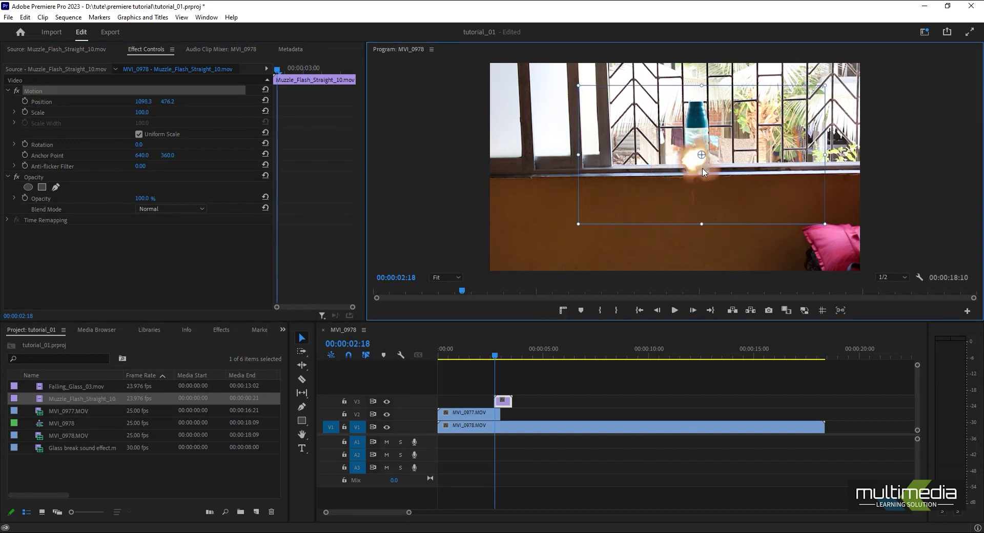
left_click_drag(578, 224, 529, 249)
left_click_drag(703, 169, 708, 162)
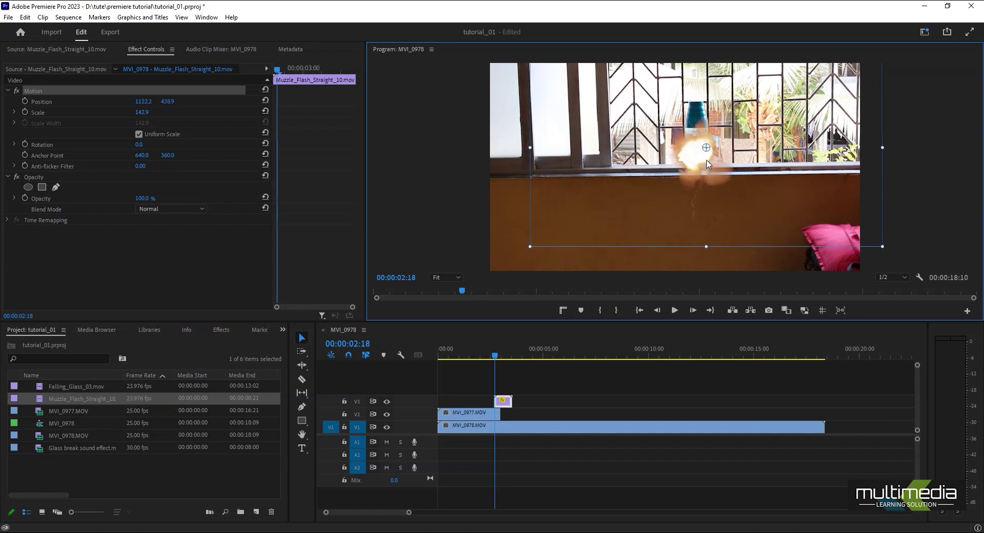
mouse_move(495, 356)
left_mouse_down()
mouse_move(504, 358)
mouse_move(480, 363)
mouse_move(502, 366)
left_mouse_up()
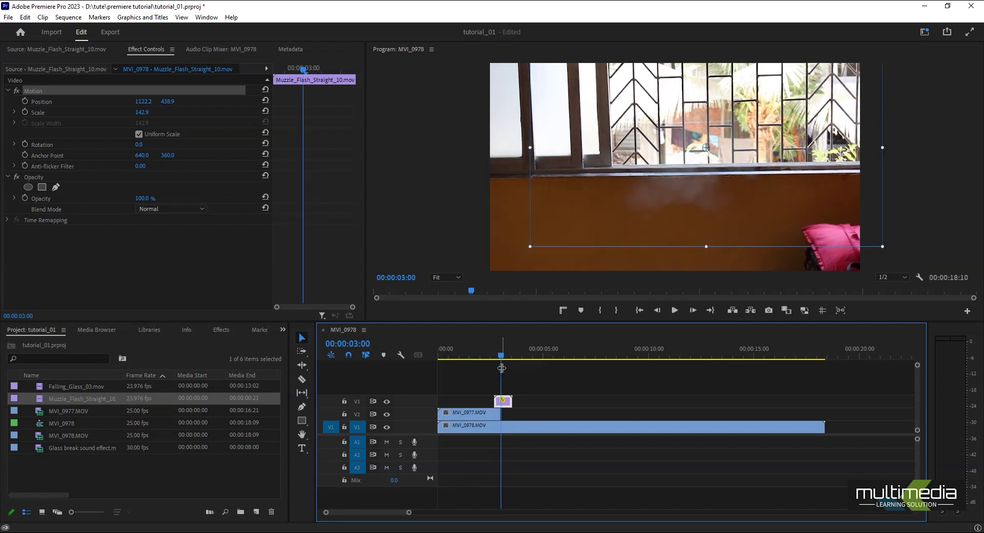
key("equal")
key("equal")
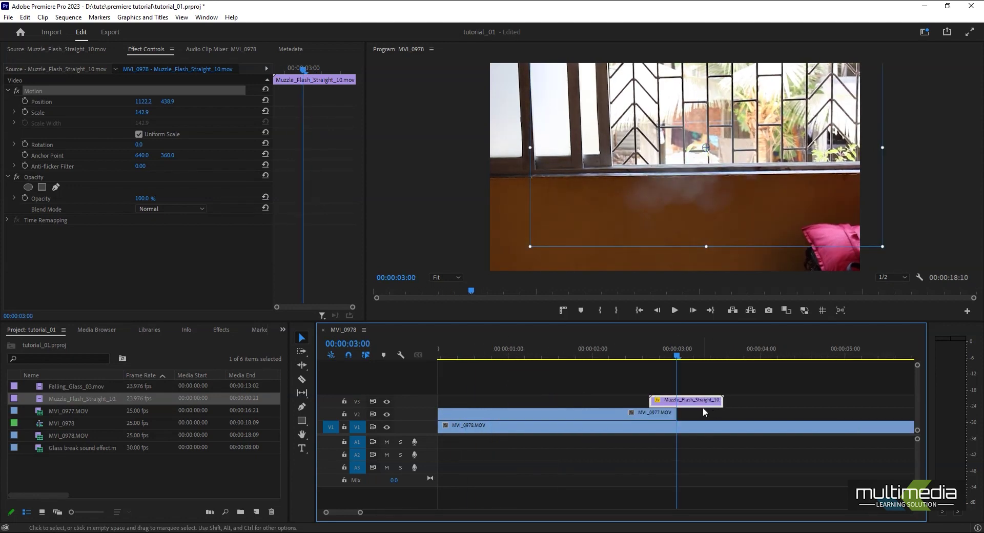
left_click_drag(696, 403, 708, 404)
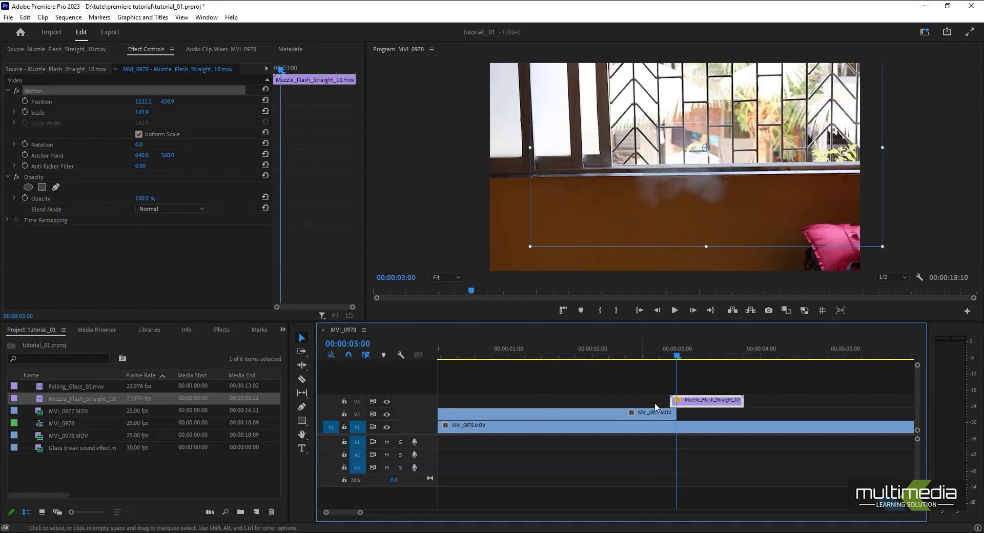
left_click(676, 357)
left_click_drag(677, 362, 666, 359)
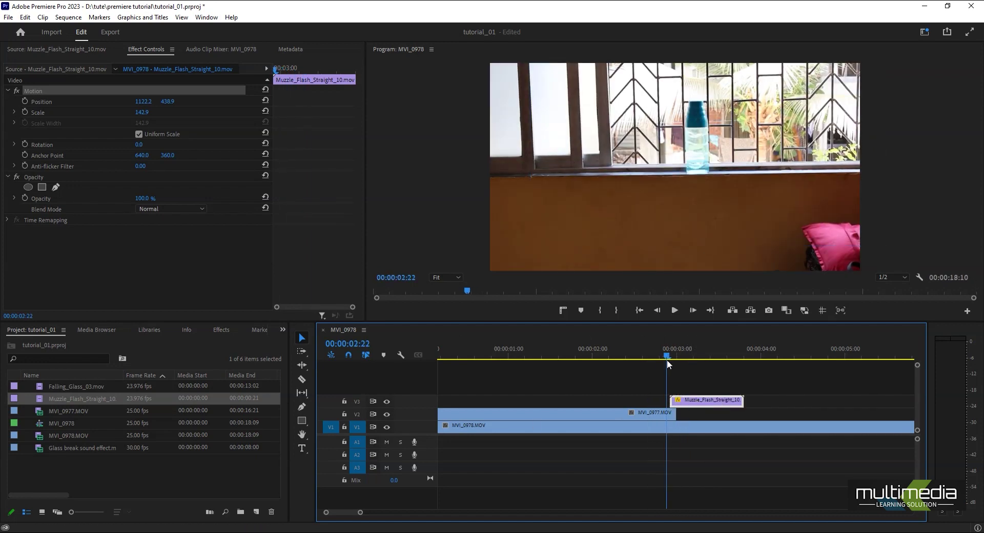
key("space")
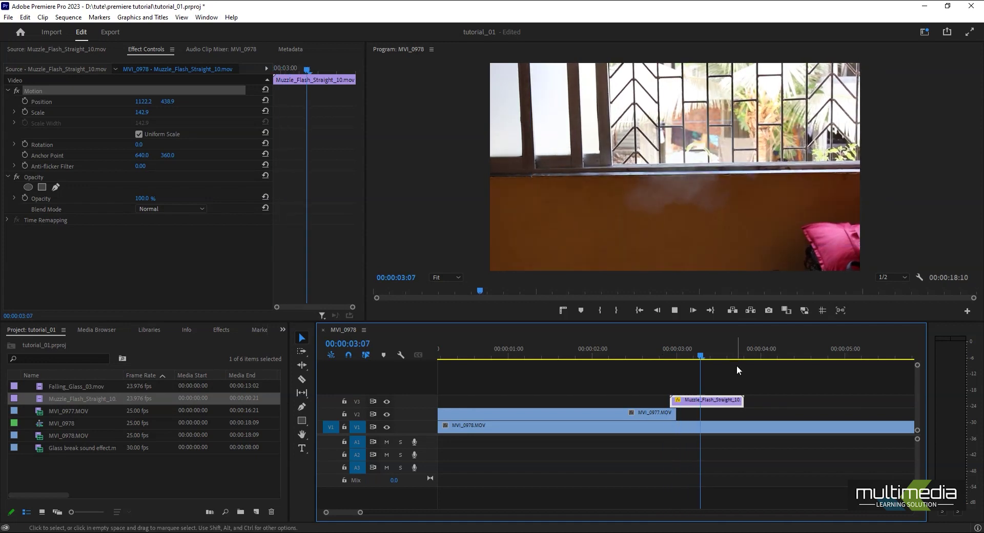
left_click_drag(713, 355, 677, 362)
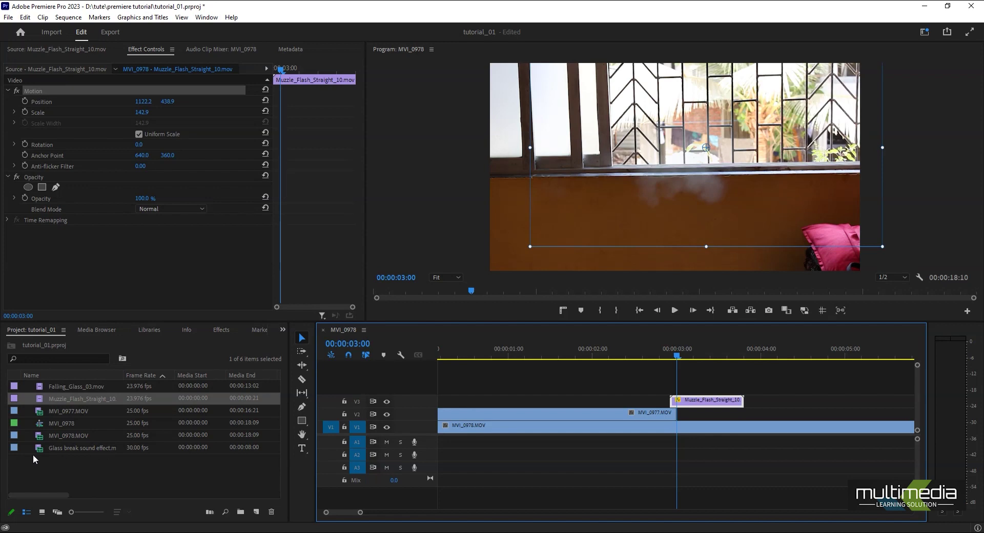
Put only the glass break audio on A1, trim its silent start, and align it to 3 s.
double_click(63, 449)
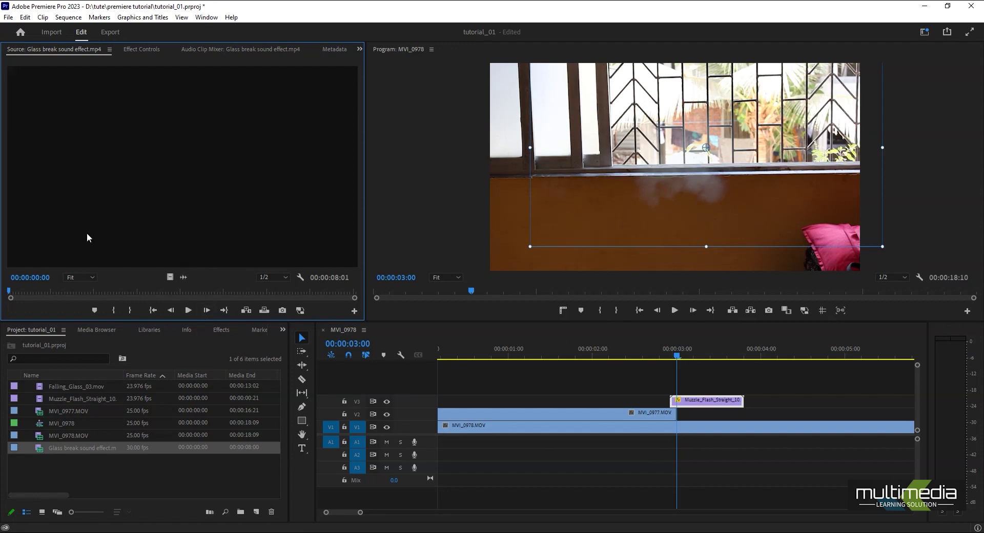
left_click_drag(184, 277, 589, 442)
left_click_drag(687, 359, 879, 444)
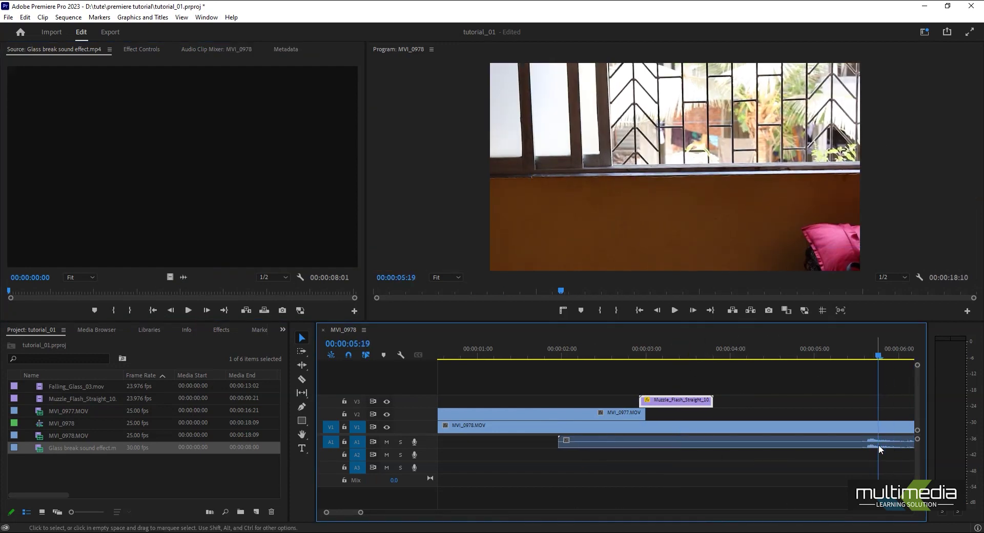
left_click_drag(557, 440, 672, 445)
left_click_drag(640, 353, 629, 353)
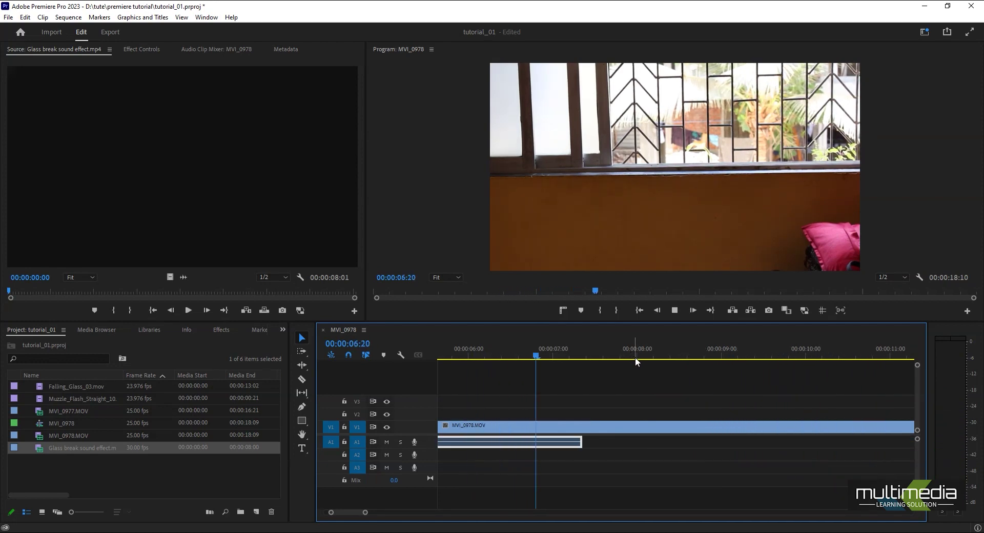
key("space")
left_click_drag(635, 358, 527, 364)
left_click(553, 403)
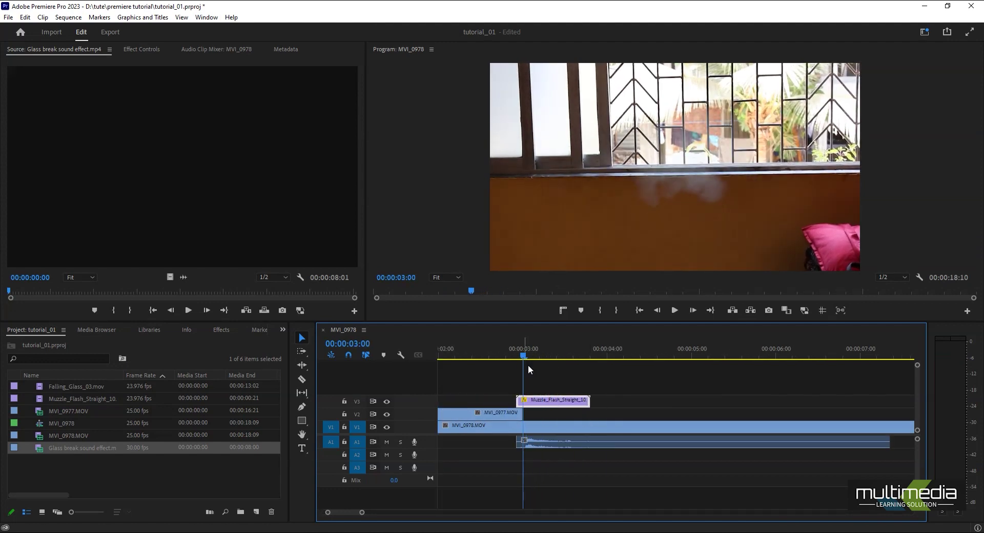
left_click(536, 443)
mouse_move(523, 354)
left_mouse_down()
mouse_move(506, 355)
mouse_move(528, 356)
left_mouse_up()
key("space")
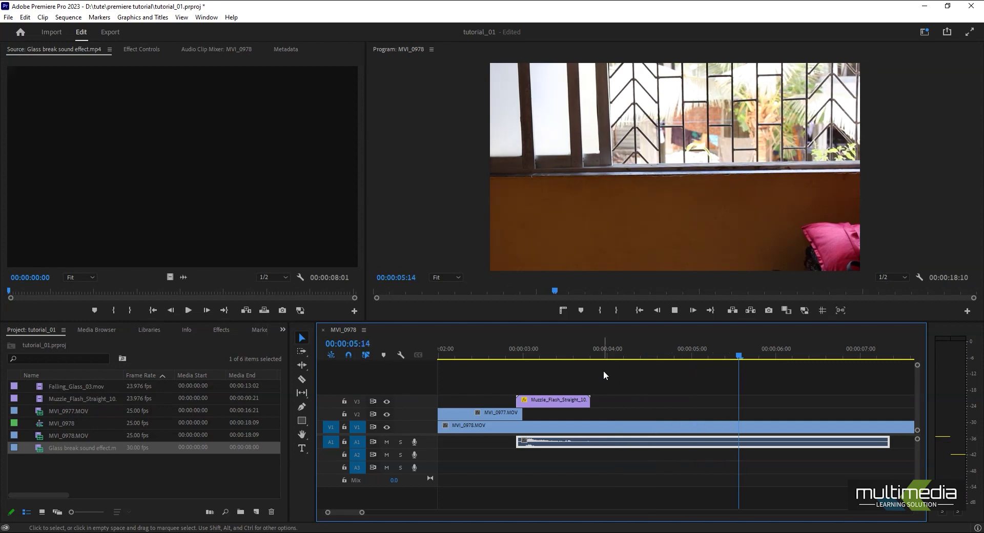
key("space")
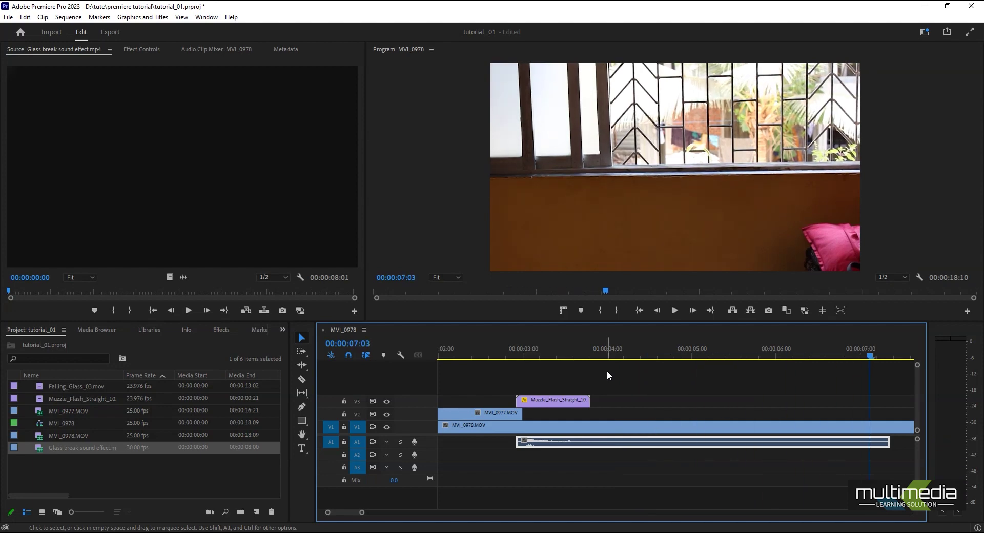
scroll(606, 370, "down", 2)
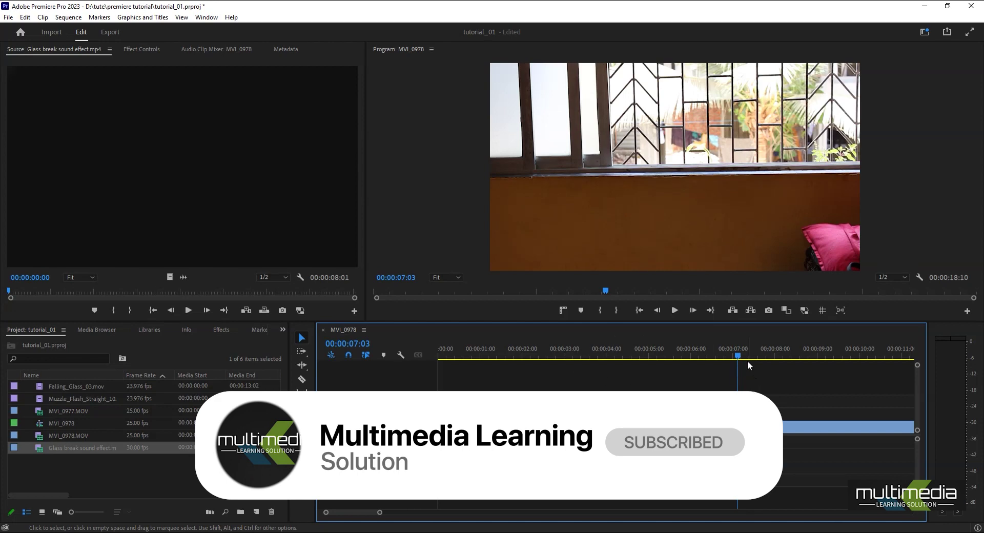
left_click_drag(712, 354, 548, 367)
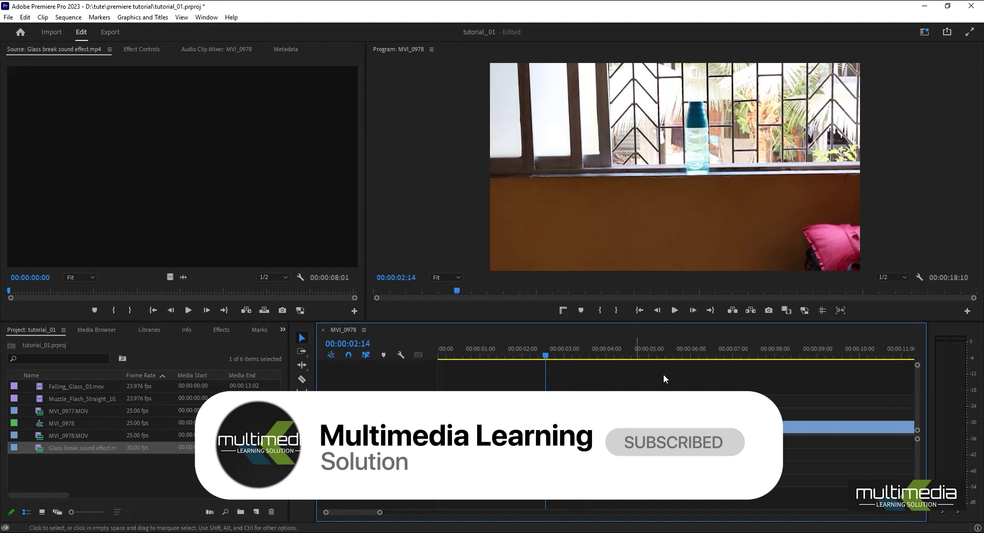
Preview Falling_Glass_03.mov and add its video only on a new V4 track after 3 s.
double_click(39, 390)
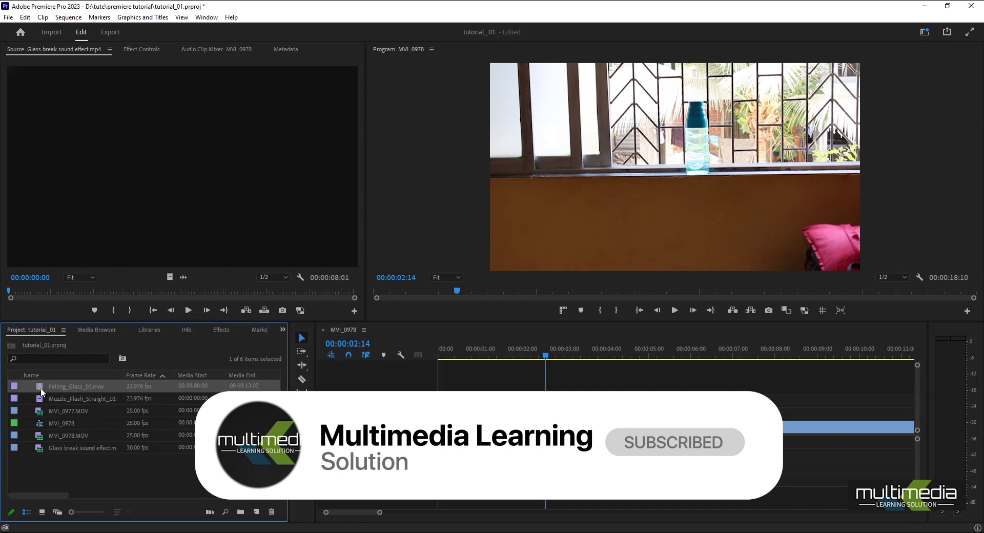
left_click(38, 291)
left_click_drag(38, 292, 75, 300)
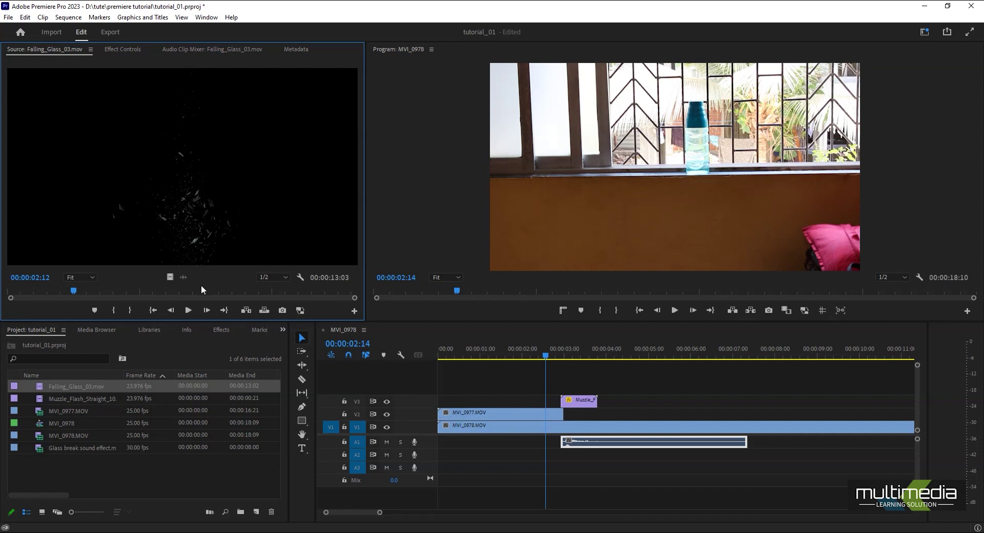
left_click_drag(170, 277, 578, 385)
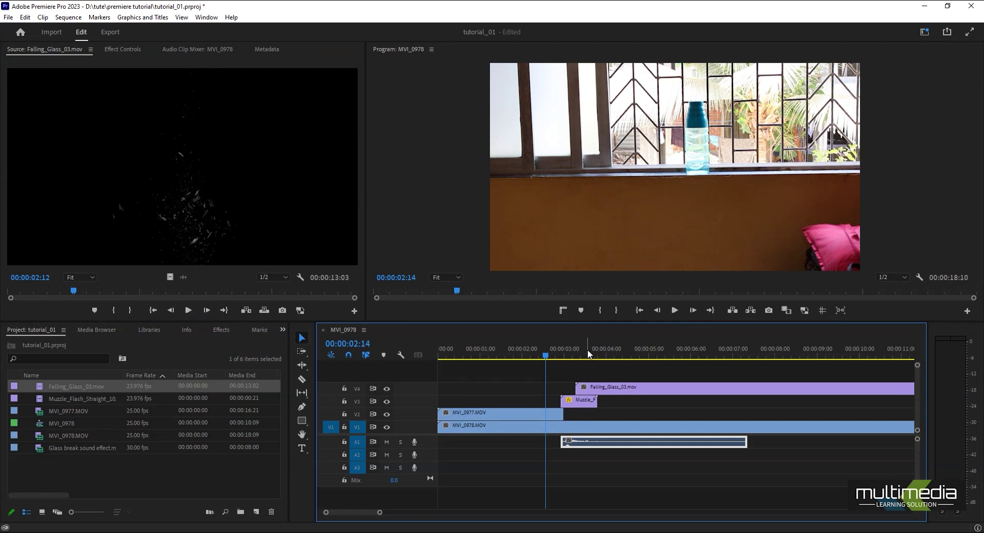
left_click_drag(584, 353, 695, 382)
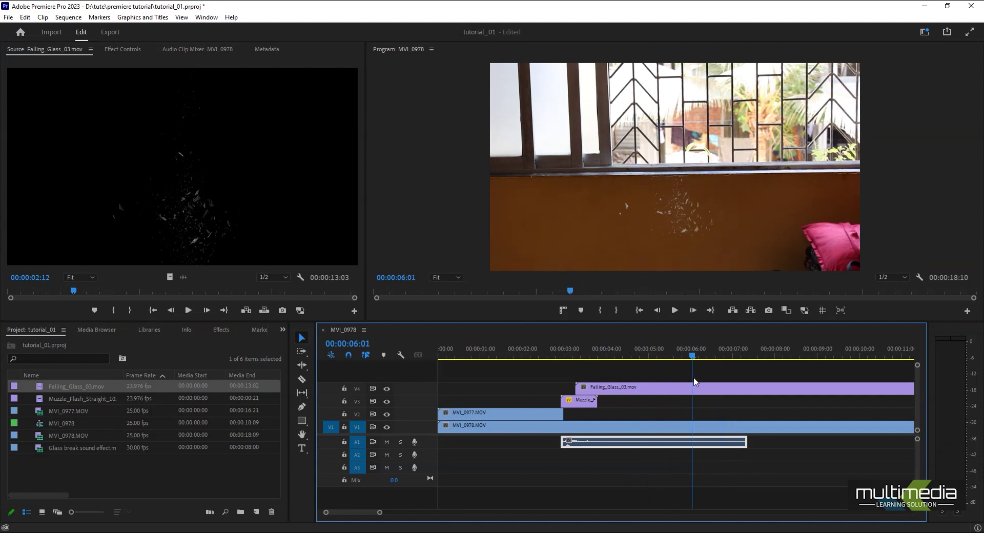
Scale the Falling_Glass_03 clip on V4 to 160 in Effect Controls.
left_click(678, 392)
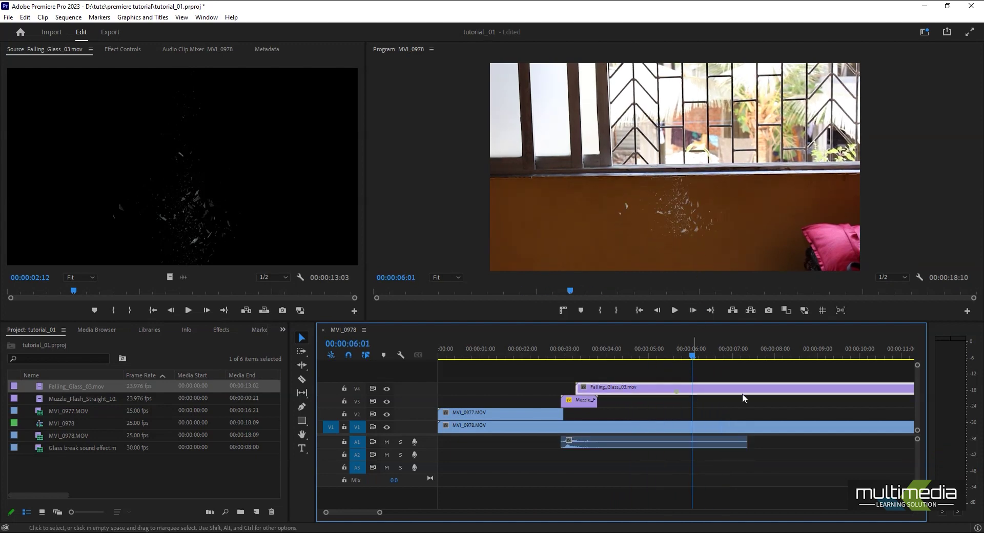
left_click(130, 47)
left_click_drag(141, 115, 171, 116)
left_click_drag(651, 351, 607, 351)
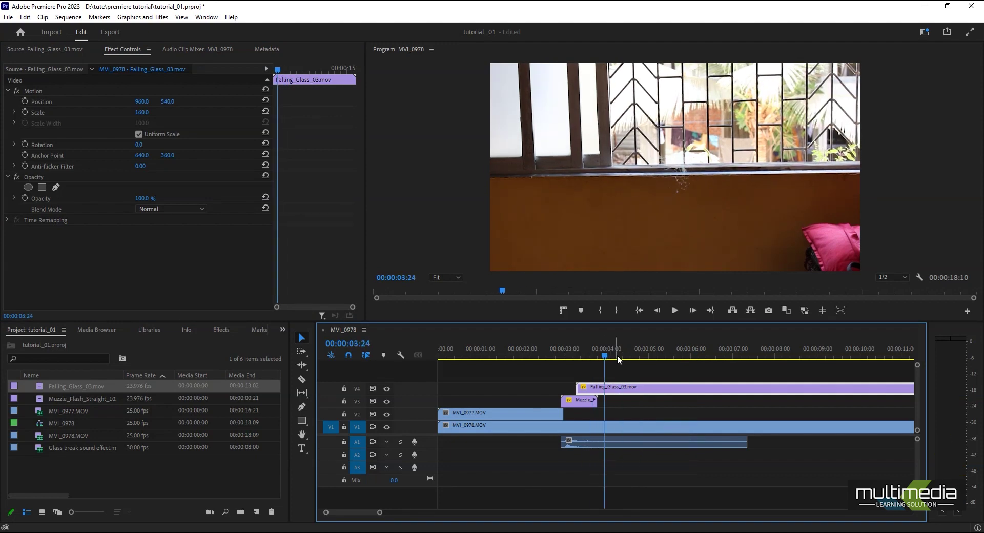
Set the Falling_Glass_03 clip's speed to 25% and zoom out to see it.
right_click(628, 391)
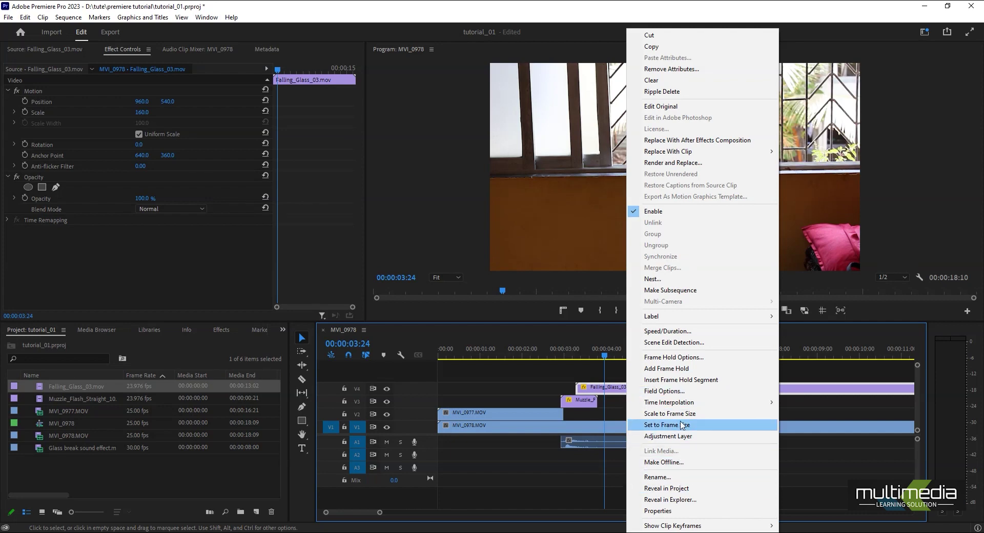
left_click(676, 335)
left_click(497, 232)
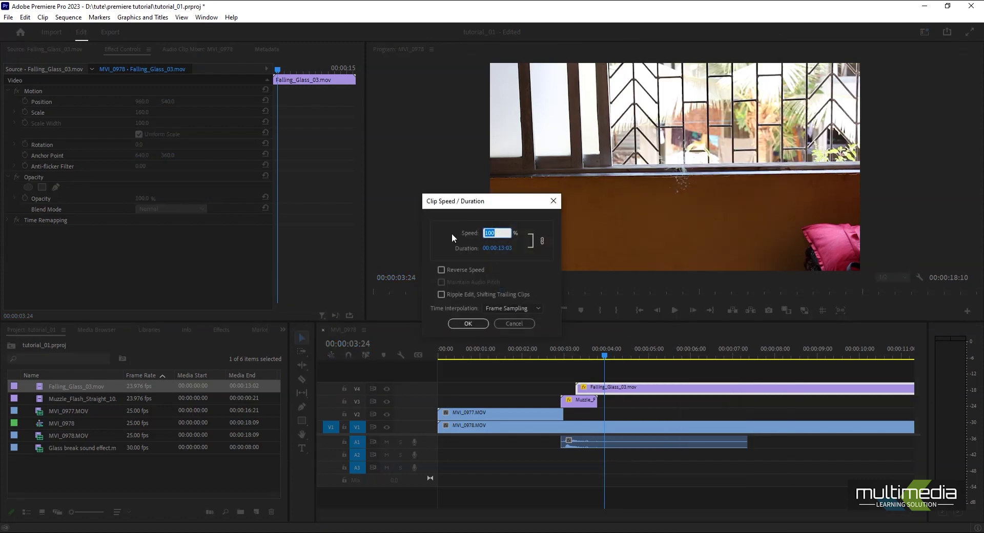
type("25")
key("Return")
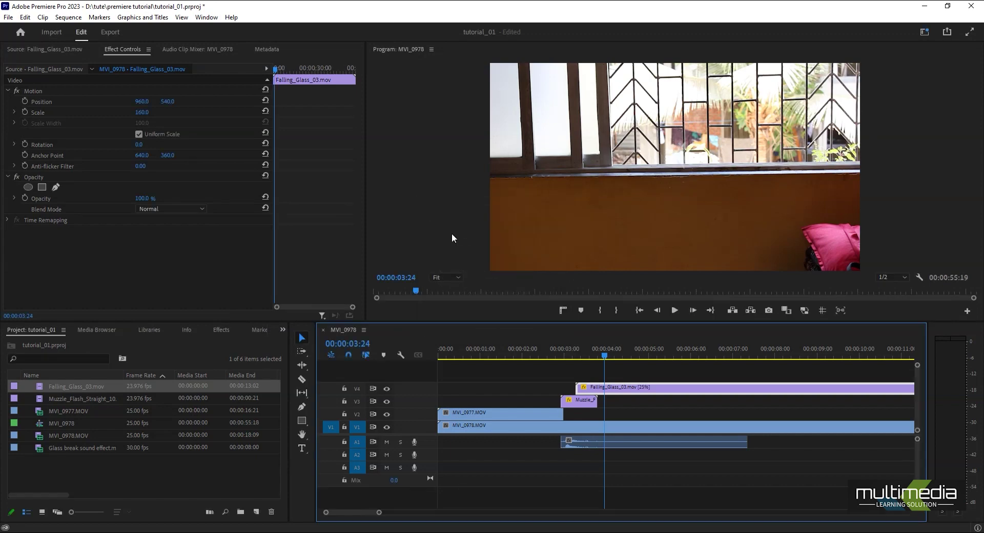
key("minus")
key("minus")
key("minus")
key("minus")
key("minus")
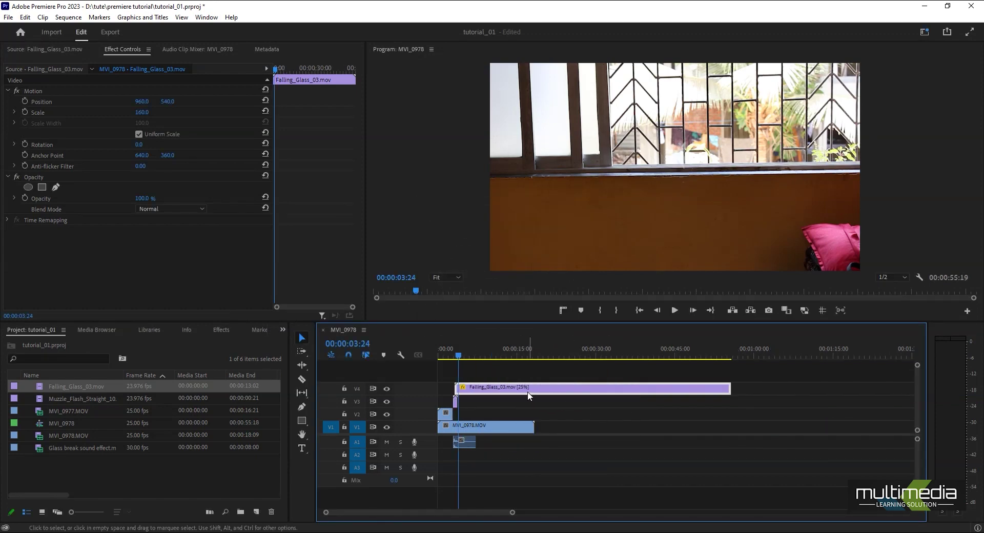
Change the Falling_Glass_03 clip's speed to 400% so the glass falls quickly.
mouse_move(527, 392)
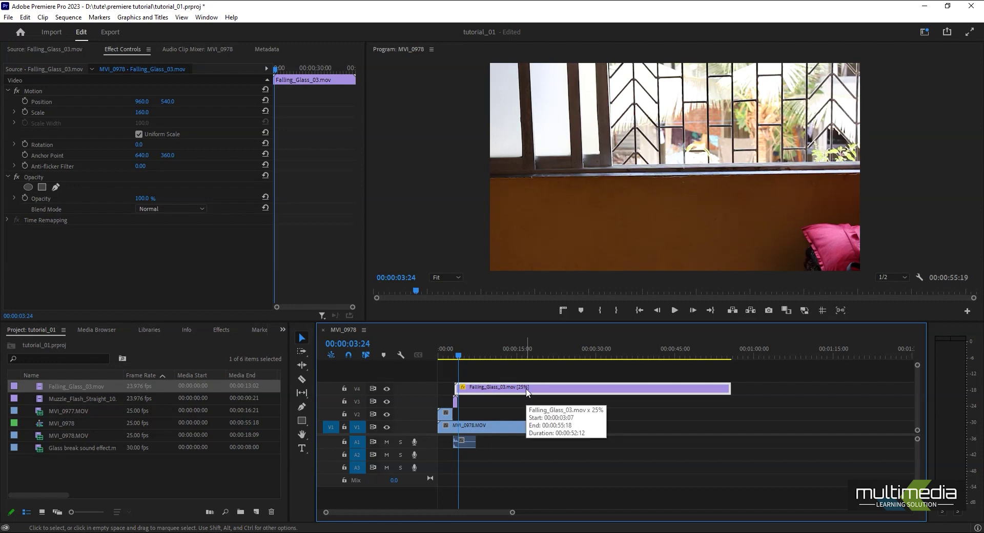
right_click(527, 392)
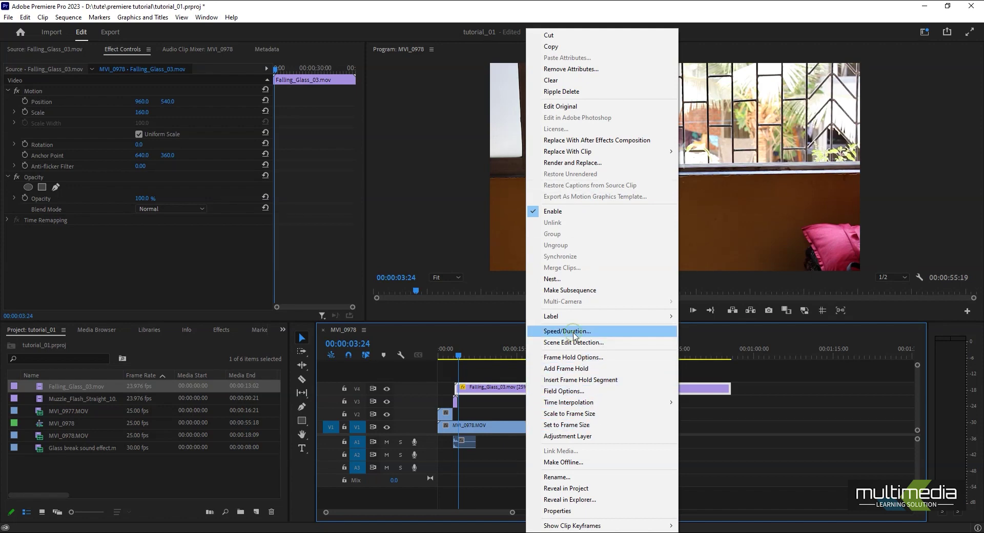
left_click(573, 334)
type("4")
key("Return")
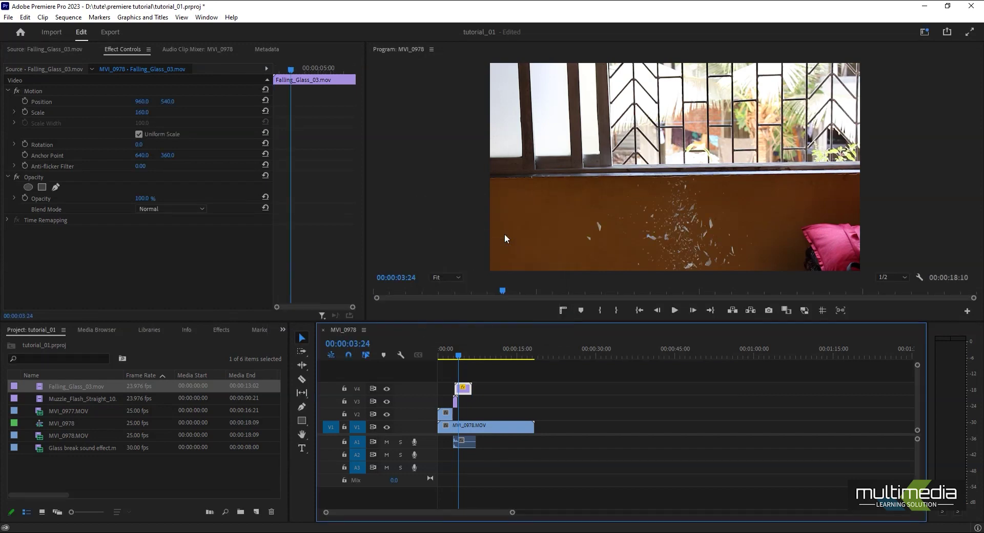
Play the shot around 3 s and slide the V4 falling glass clip 3 frames earlier.
key("equal")
key("equal")
key("equal")
key("equal")
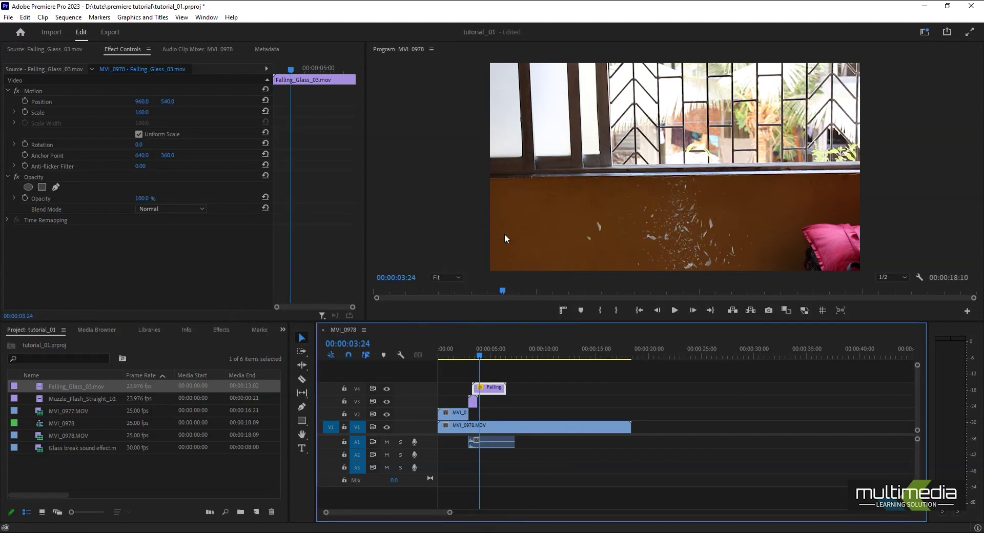
left_click_drag(690, 359, 571, 359)
key("space")
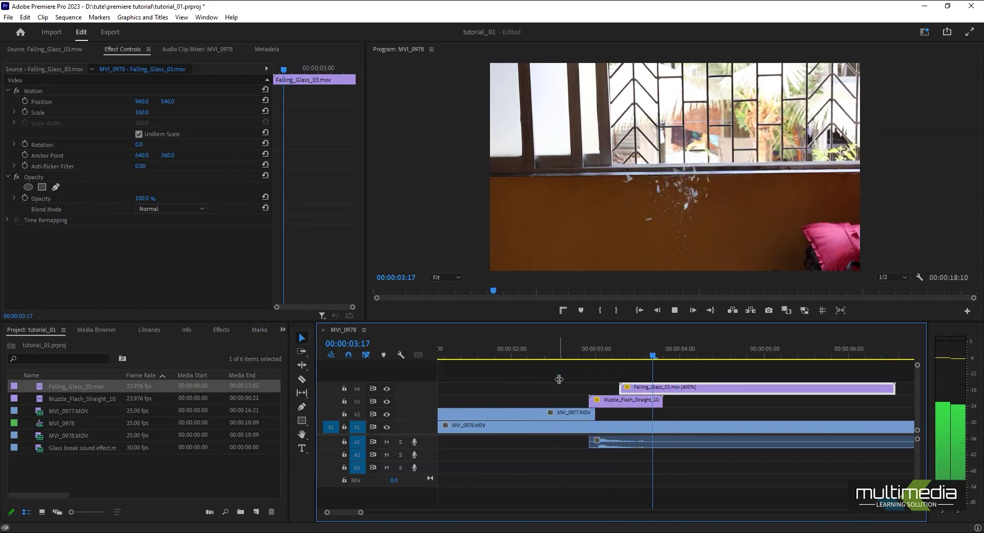
key("space")
left_click_drag(696, 354, 629, 354)
left_click_drag(649, 388, 619, 393)
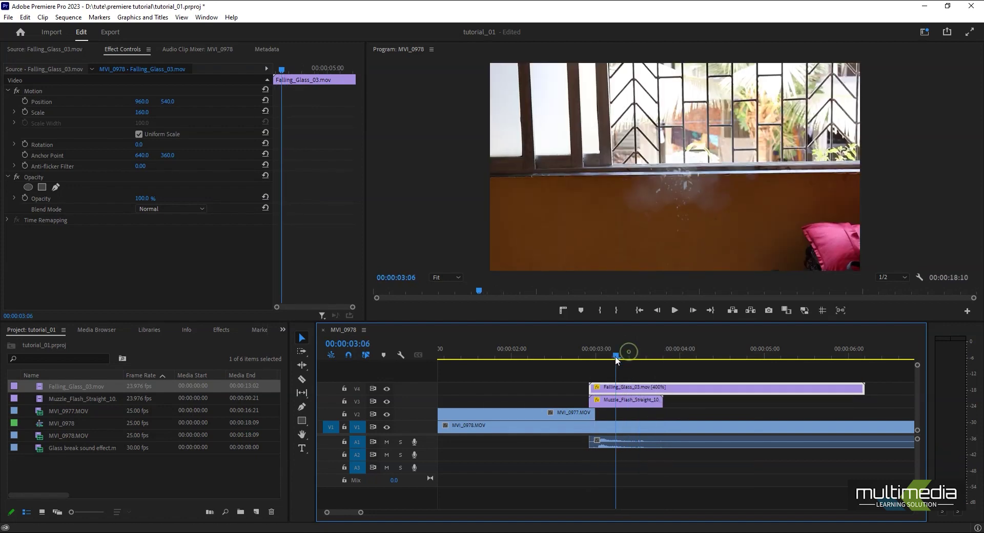